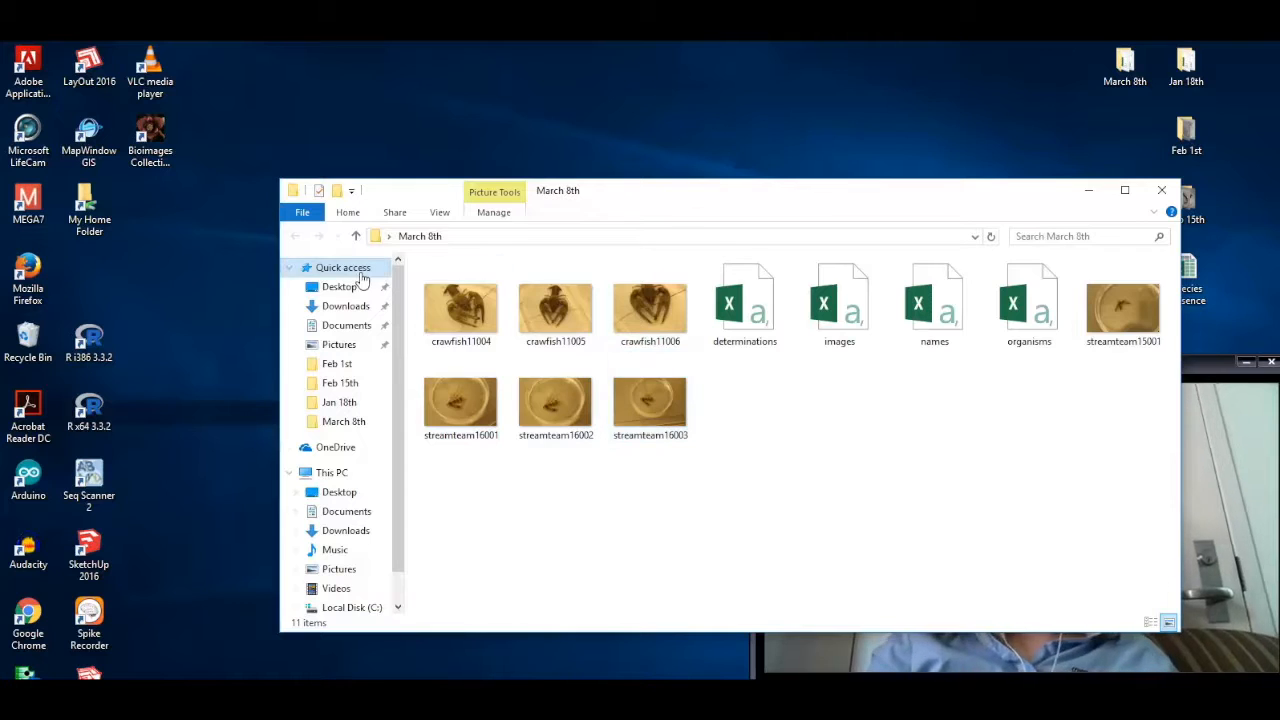
Step: Launch Bioimages Collection Manager and start processing new images
{"action": "left_click", "coordinate": [164, 137]}
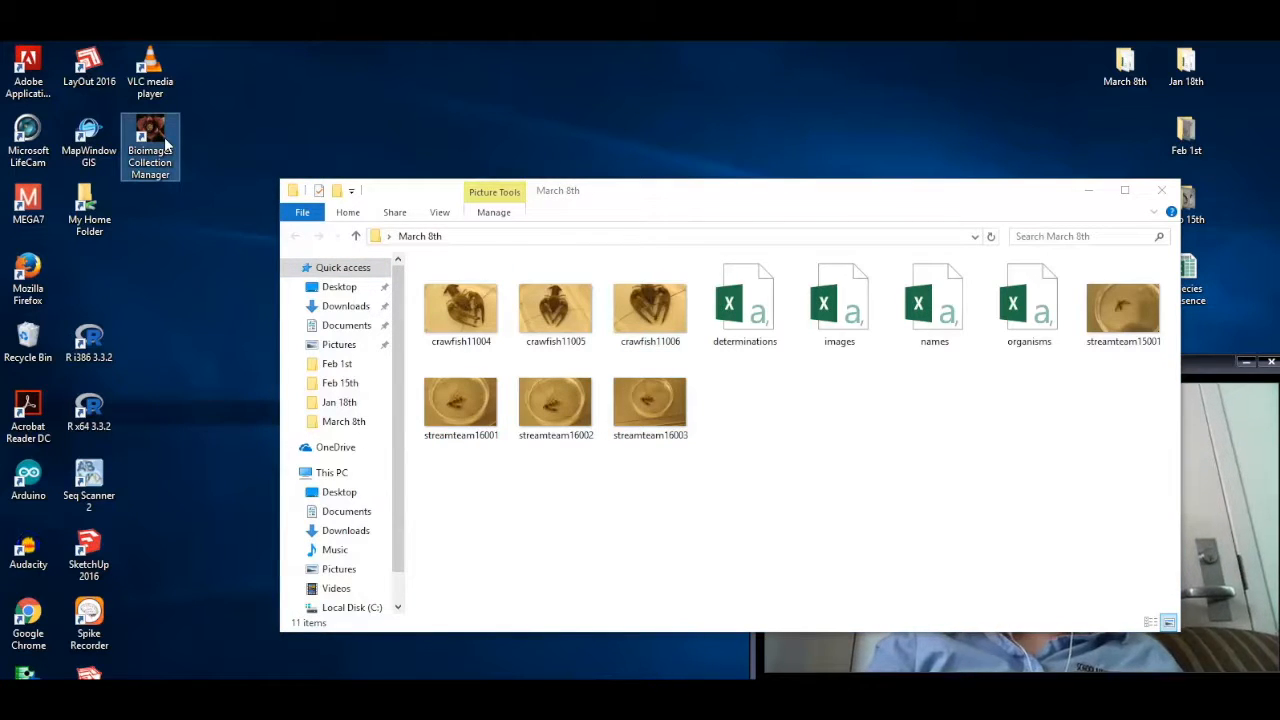
{"action": "double_click", "coordinate": [166, 145]}
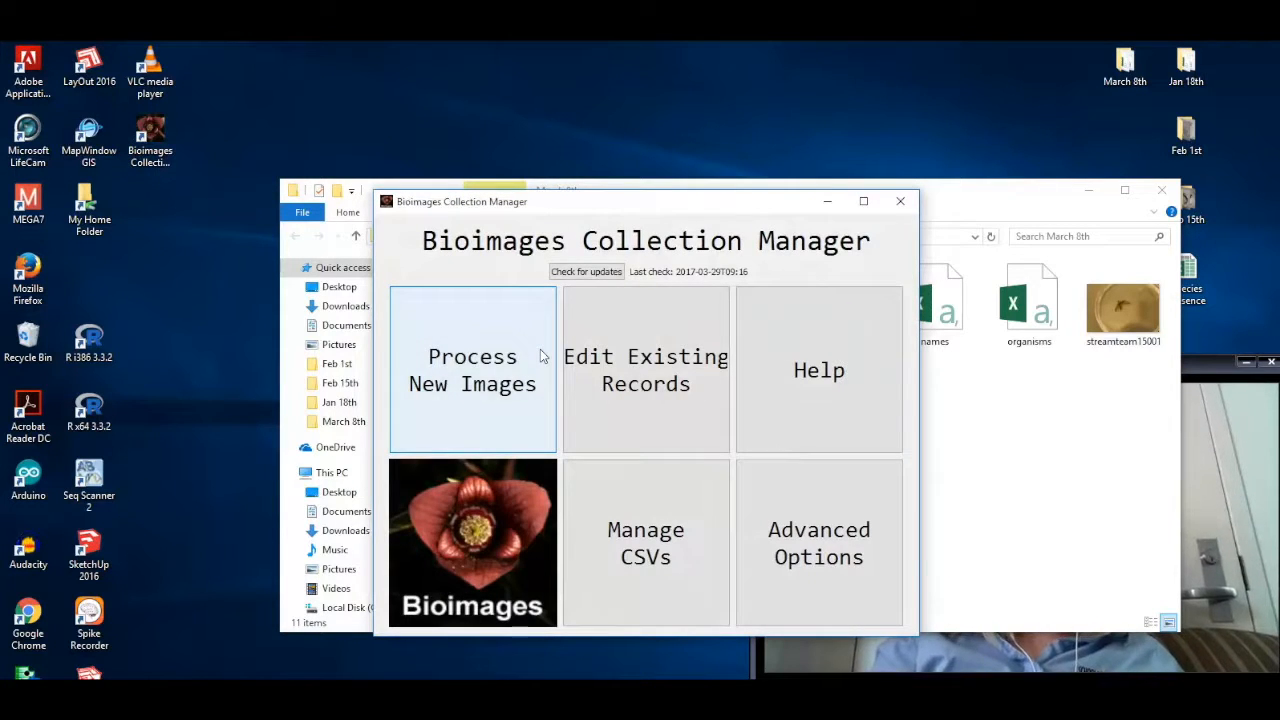
{"action": "left_click", "coordinate": [509, 360]}
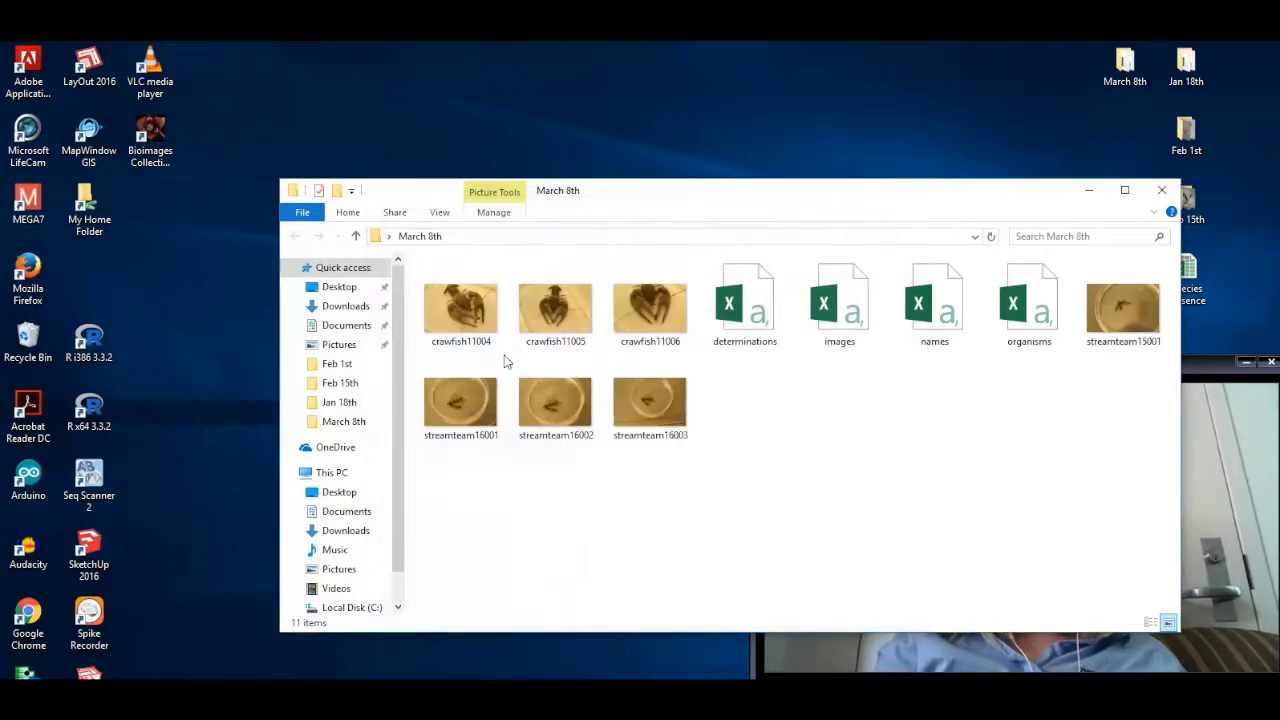
Step: Add the images streamteam16001, streamteam16002 and streamteam16003 from the March 8th folder and continue to data entry
{"action": "left_click", "coordinate": [501, 384]}
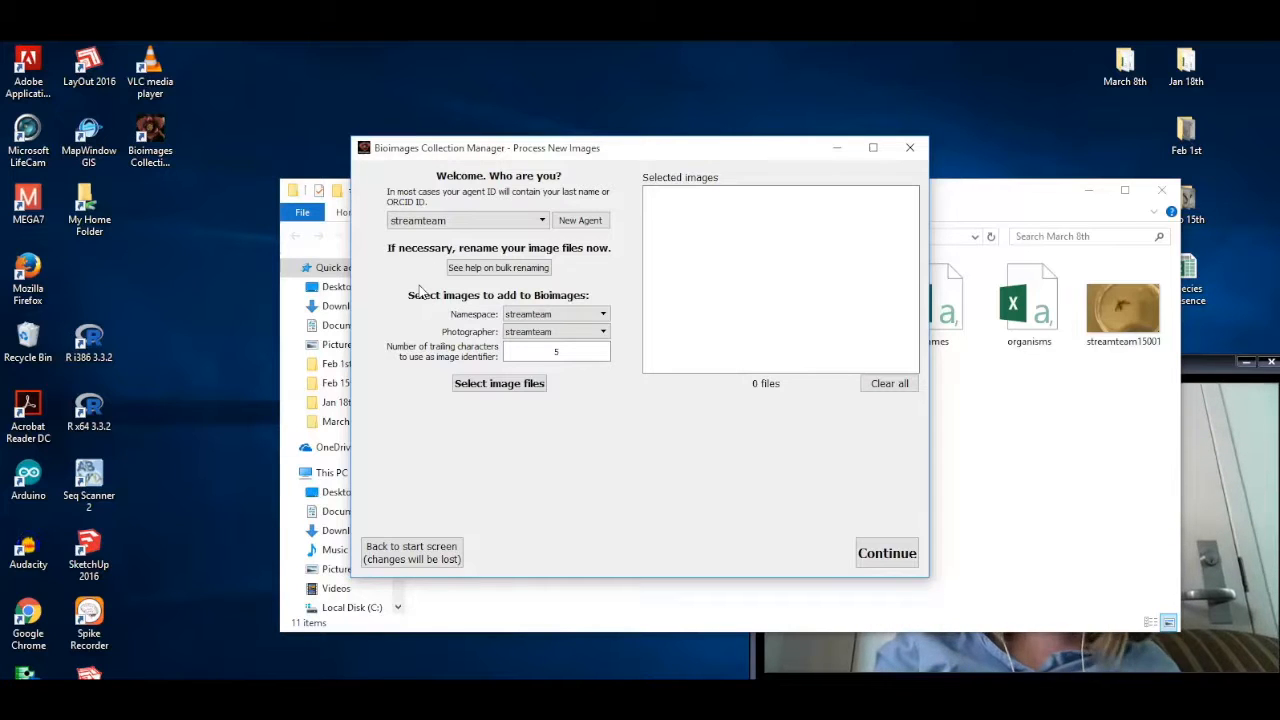
{"action": "left_click", "coordinate": [485, 384]}
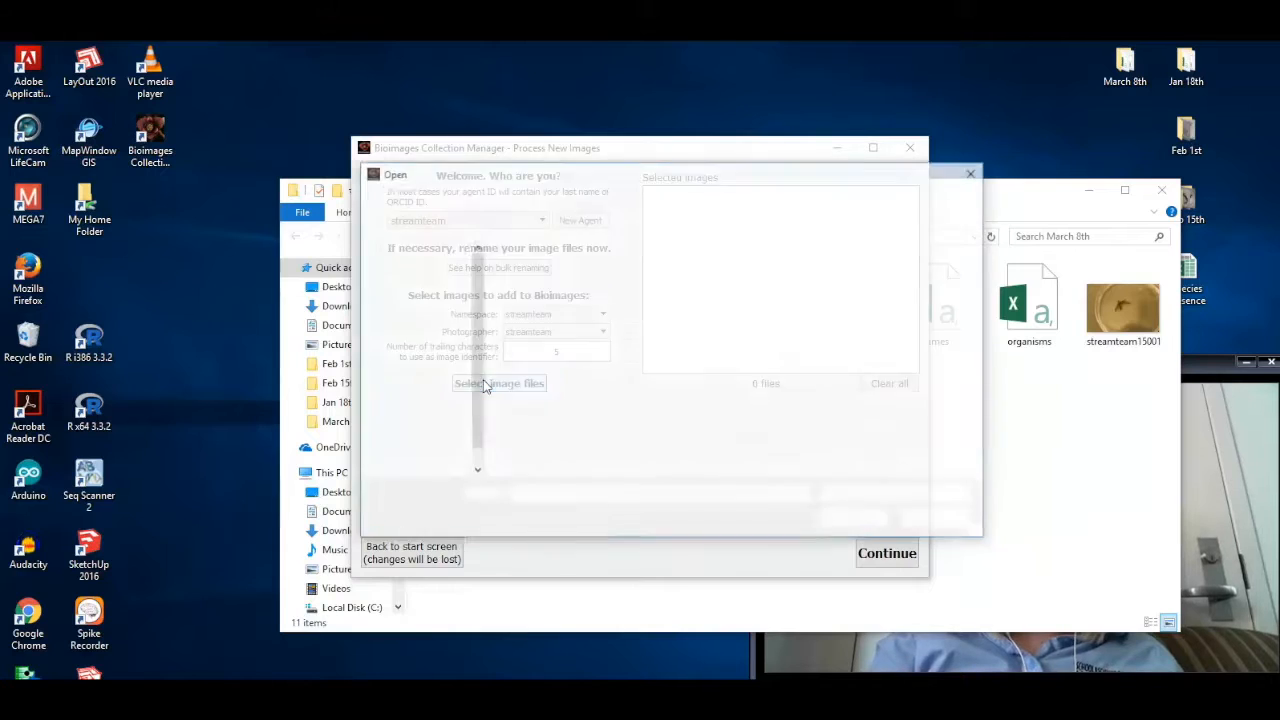
{"action": "scroll", "coordinate": [465, 380], "scroll_direction": "down", "scroll_amount": 3}
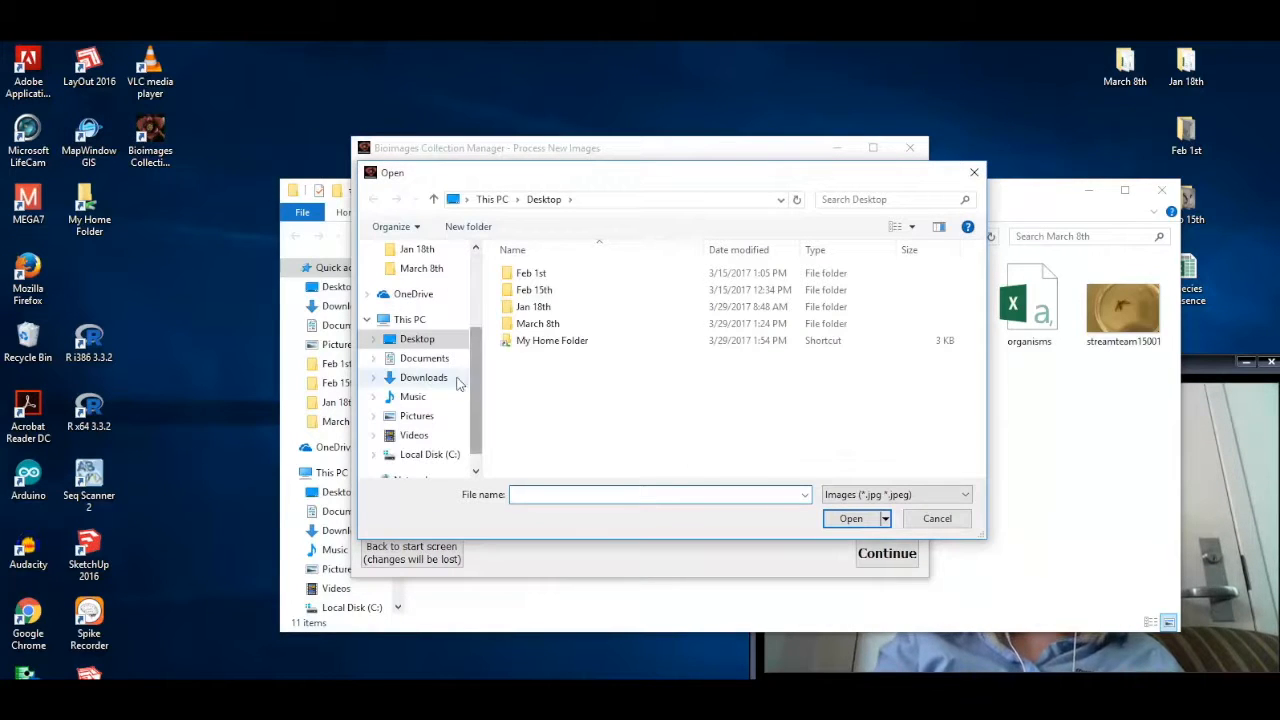
{"action": "left_click", "coordinate": [420, 272]}
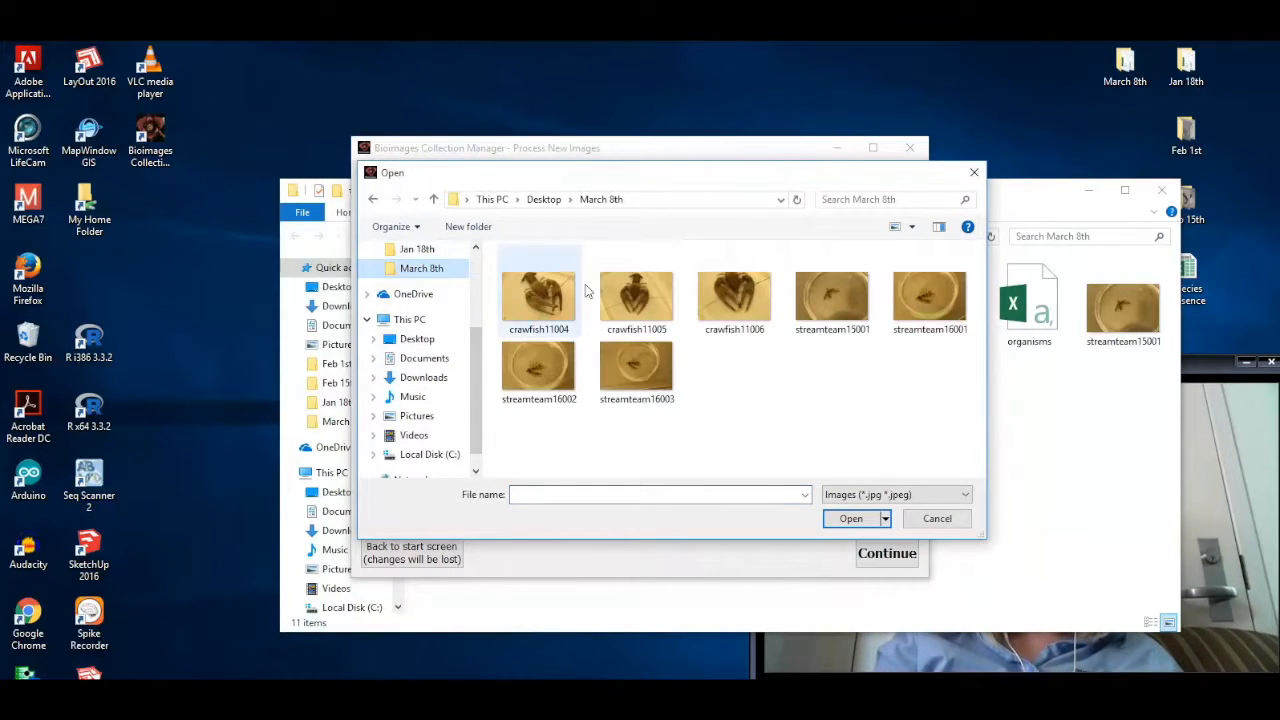
{"action": "left_click", "coordinate": [934, 291]}
{"action": "left_click", "coordinate": [657, 381], "text": "shift"}
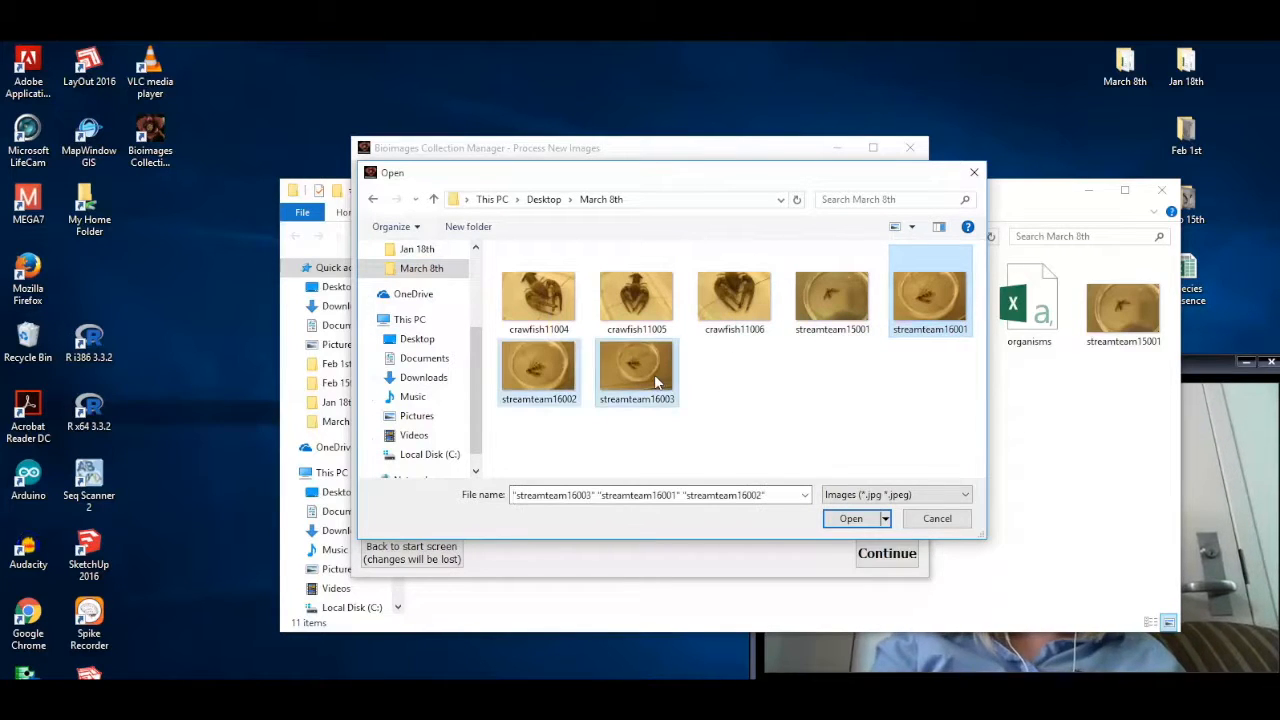
{"action": "left_click", "coordinate": [849, 518]}
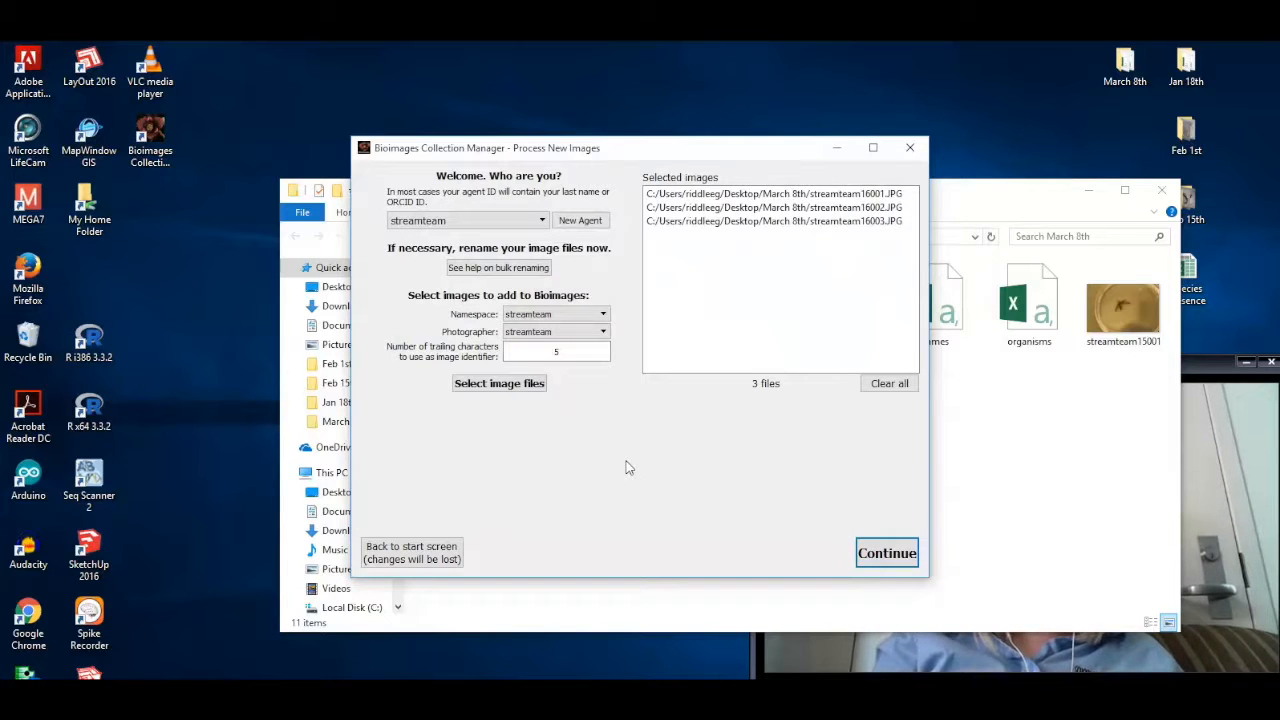
{"action": "left_click", "coordinate": [879, 558]}
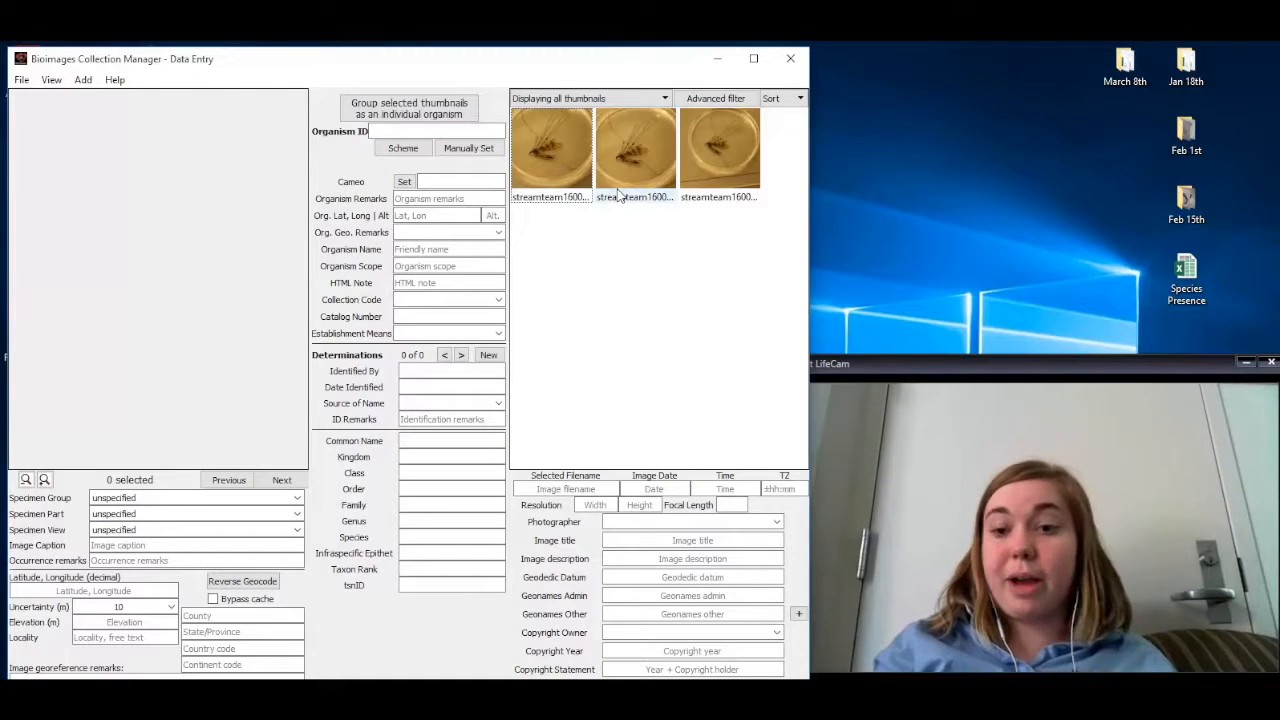
Step: Group all three streamteam thumbnails as one individual organism
{"action": "left_click", "coordinate": [565, 168]}
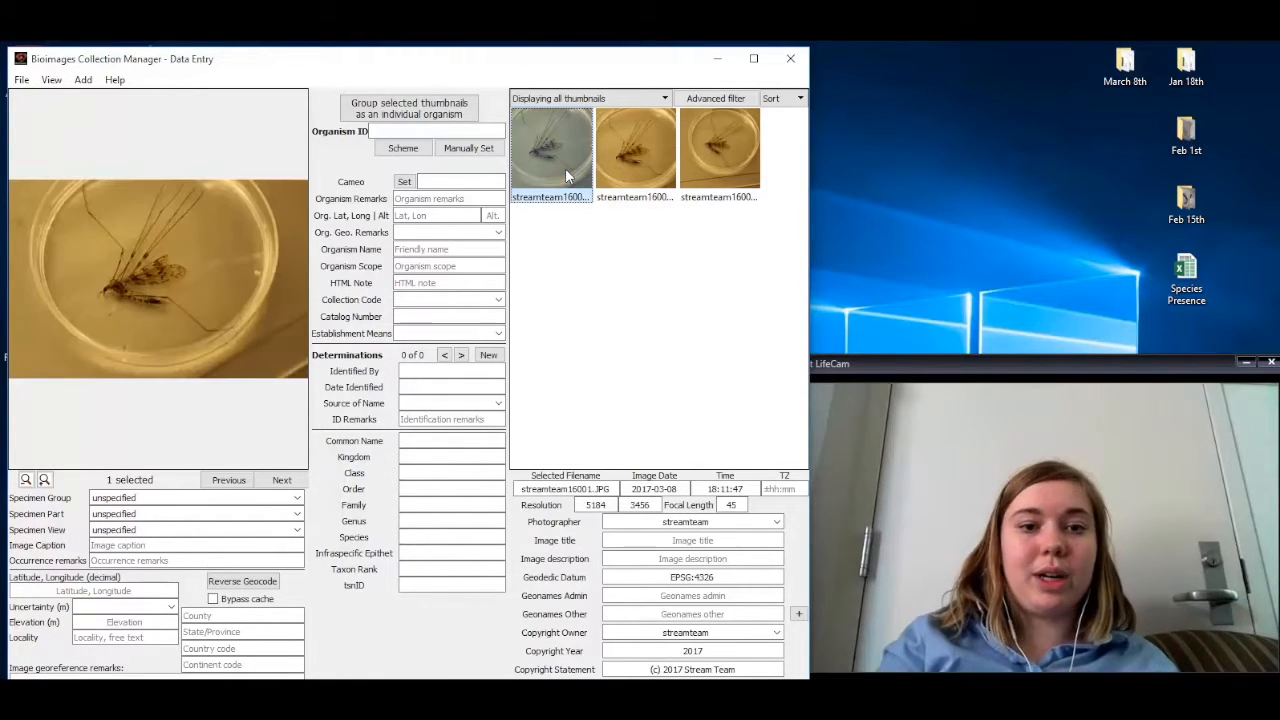
{"action": "left_click", "coordinate": [695, 158], "text": "shift"}
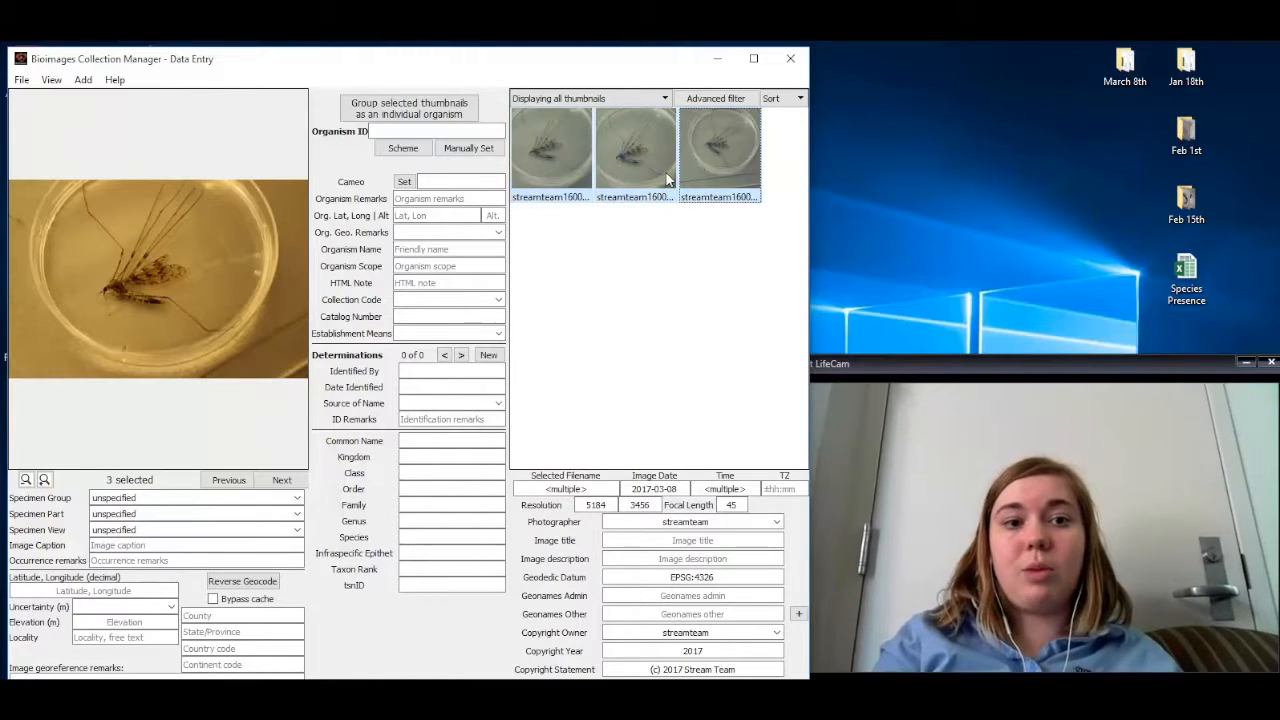
{"action": "left_click", "coordinate": [453, 107]}
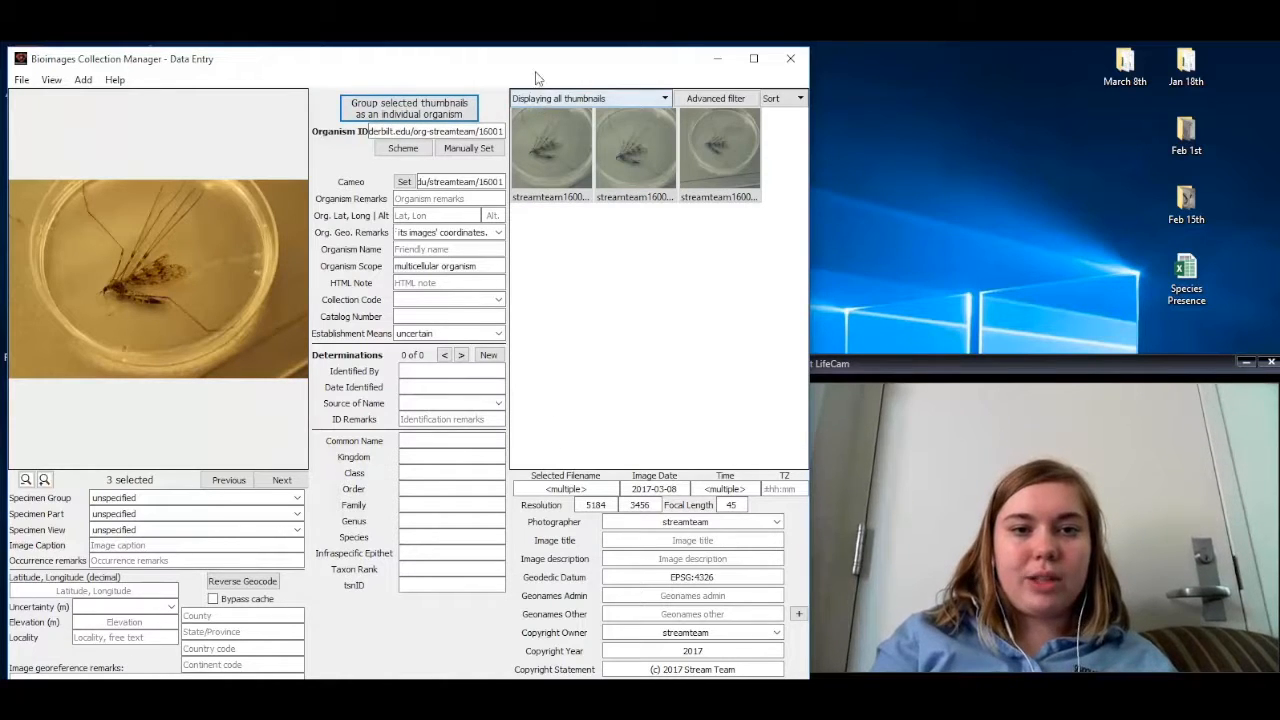
{"action": "mouse_move", "coordinate": [535, 78]}
{"action": "left_mouse_down"}
{"action": "mouse_move", "coordinate": [535, 61]}
{"action": "mouse_move", "coordinate": [538, 99]}
{"action": "mouse_move", "coordinate": [538, 78]}
{"action": "left_mouse_up"}
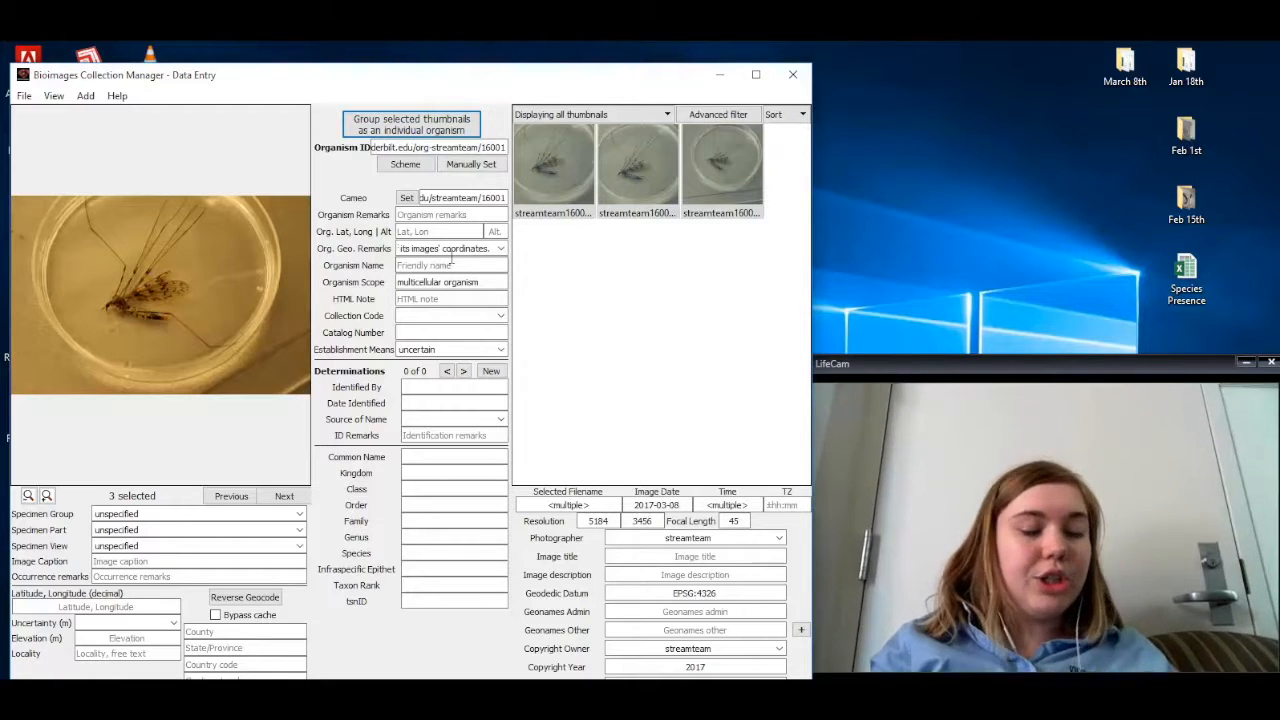
Step: Set the organism's georeference remarks to "Location determined by an independent GPS measurement." and its latitude and longitude to 36.135, -86.849722
{"action": "left_click", "coordinate": [502, 250]}
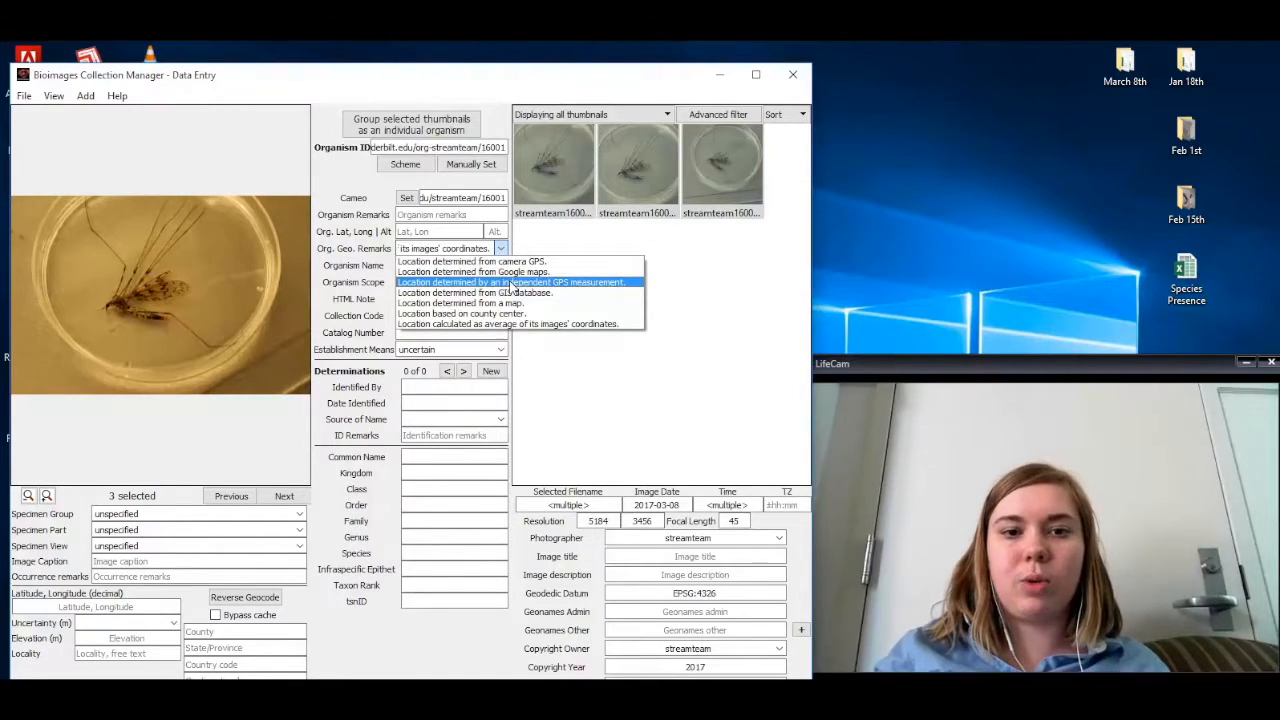
{"action": "left_click", "coordinate": [512, 284]}
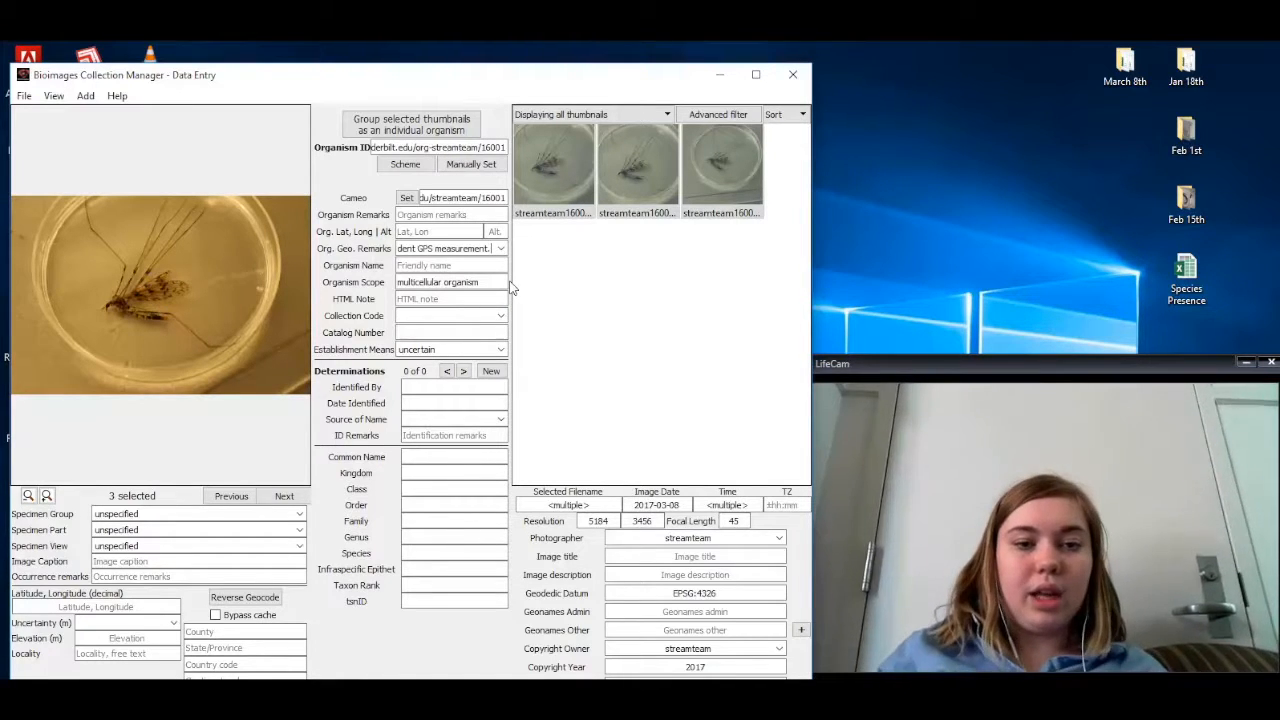
{"action": "left_click", "coordinate": [423, 231]}
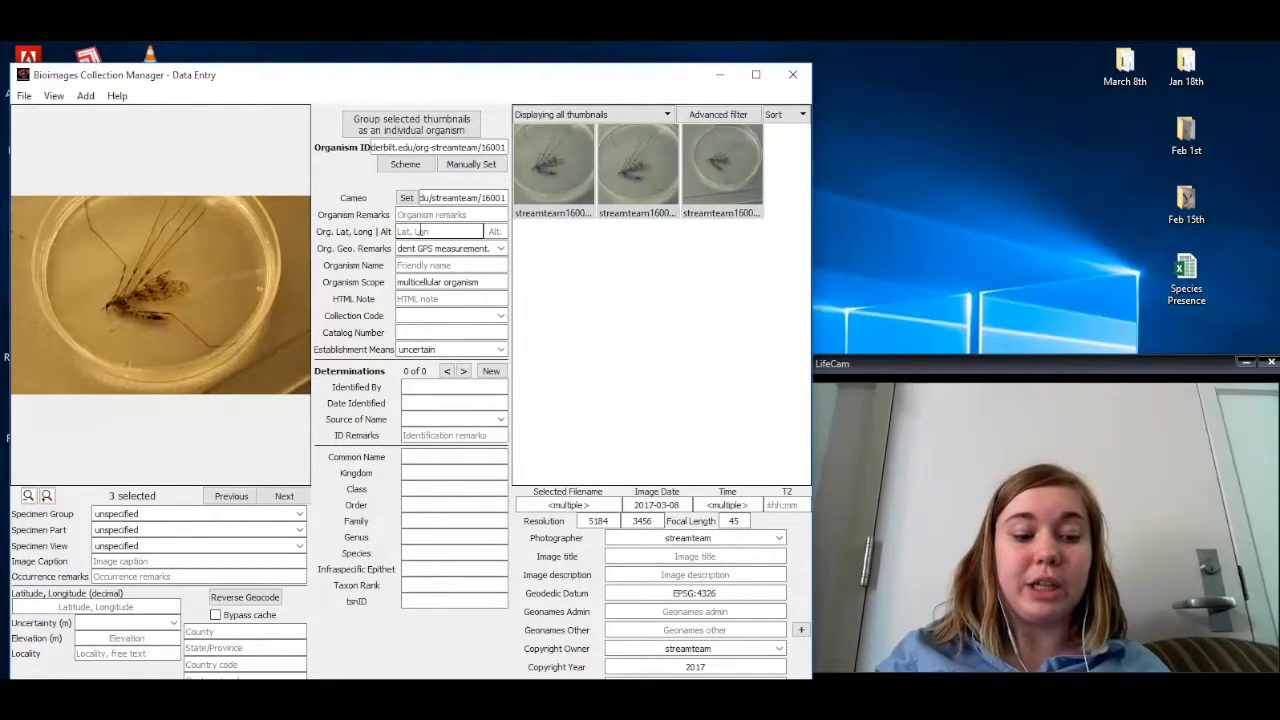
{"action": "left_click", "coordinate": [420, 231]}
{"action": "type", "text": "36."}
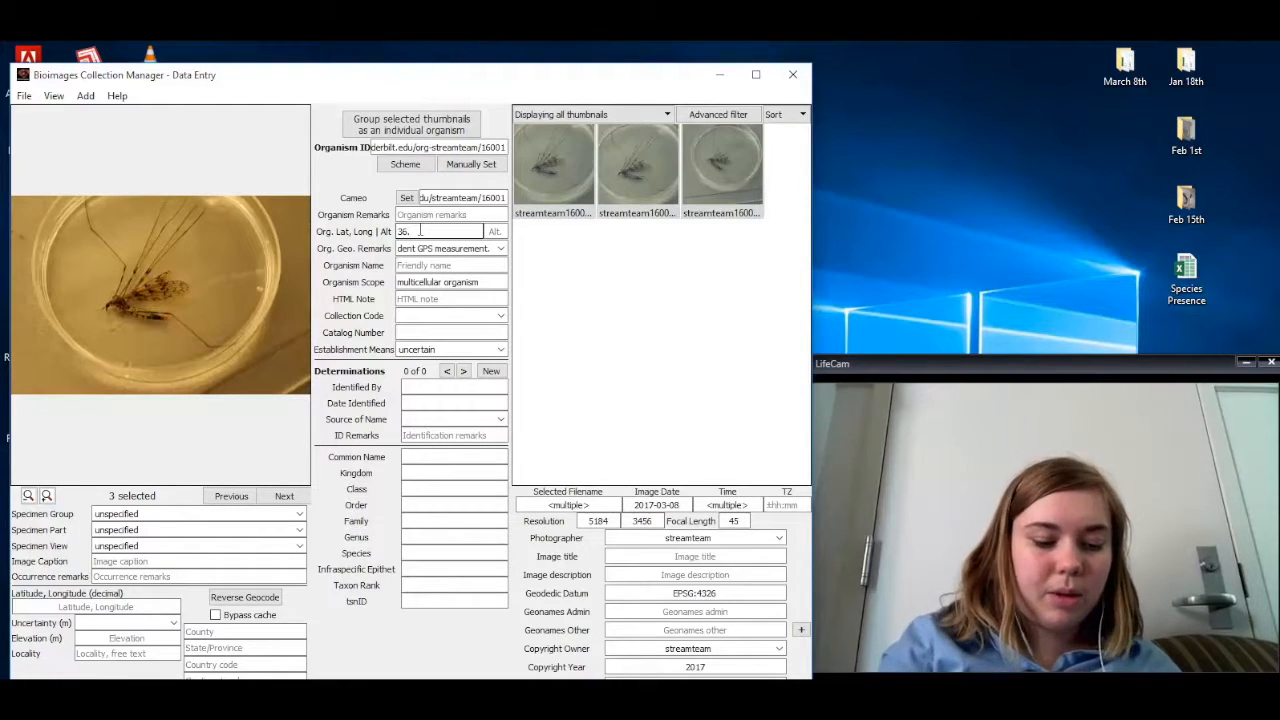
{"action": "type", "text": "136"}
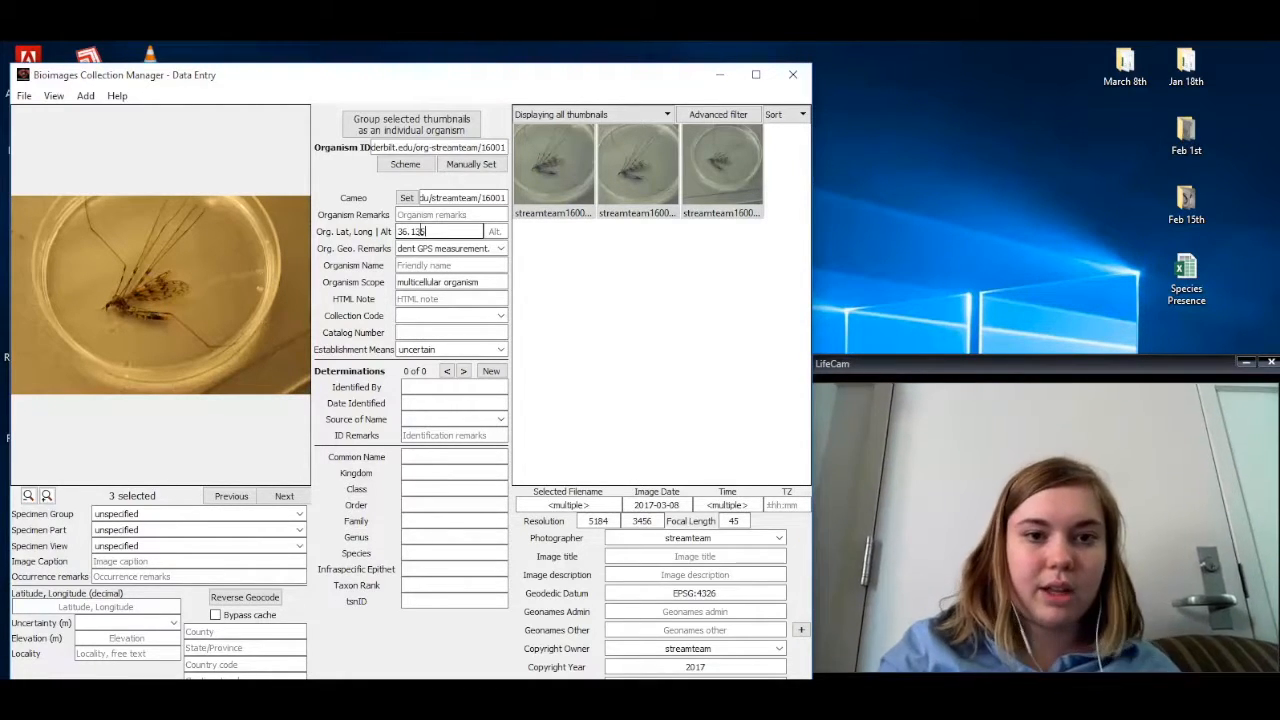
{"action": "type", "text": ","}
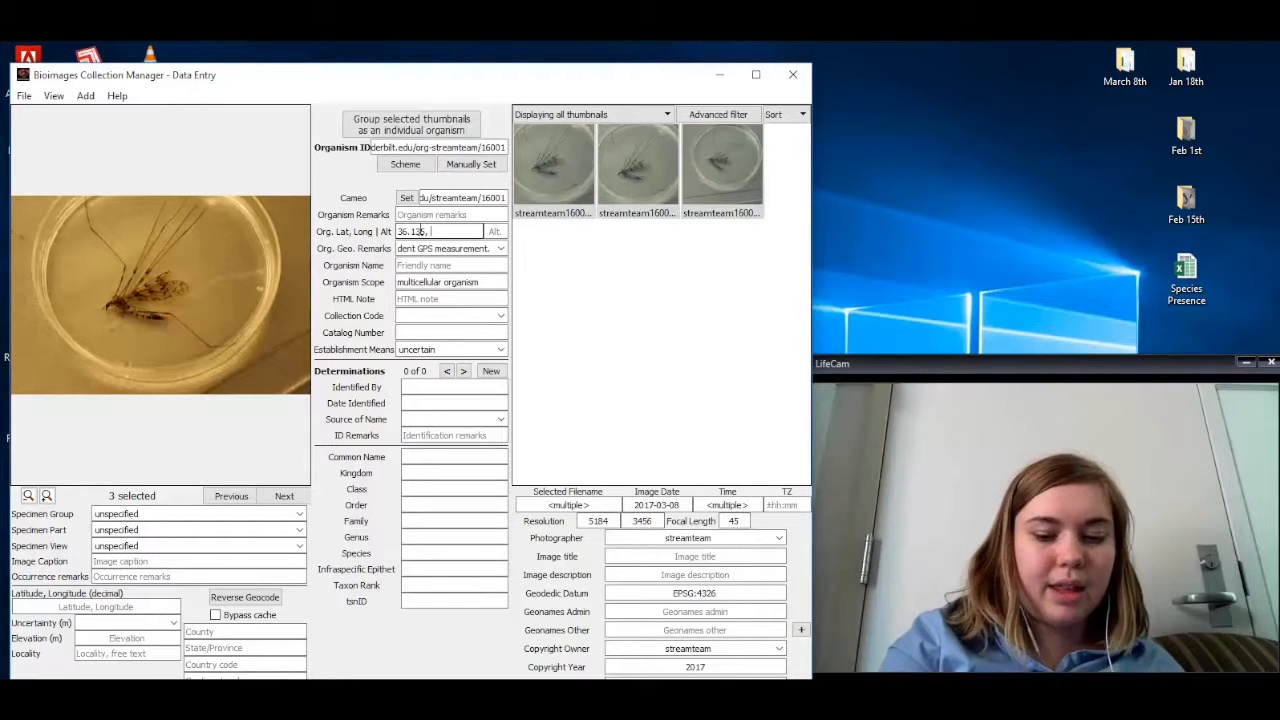
{"action": "type", "text": " -86"}
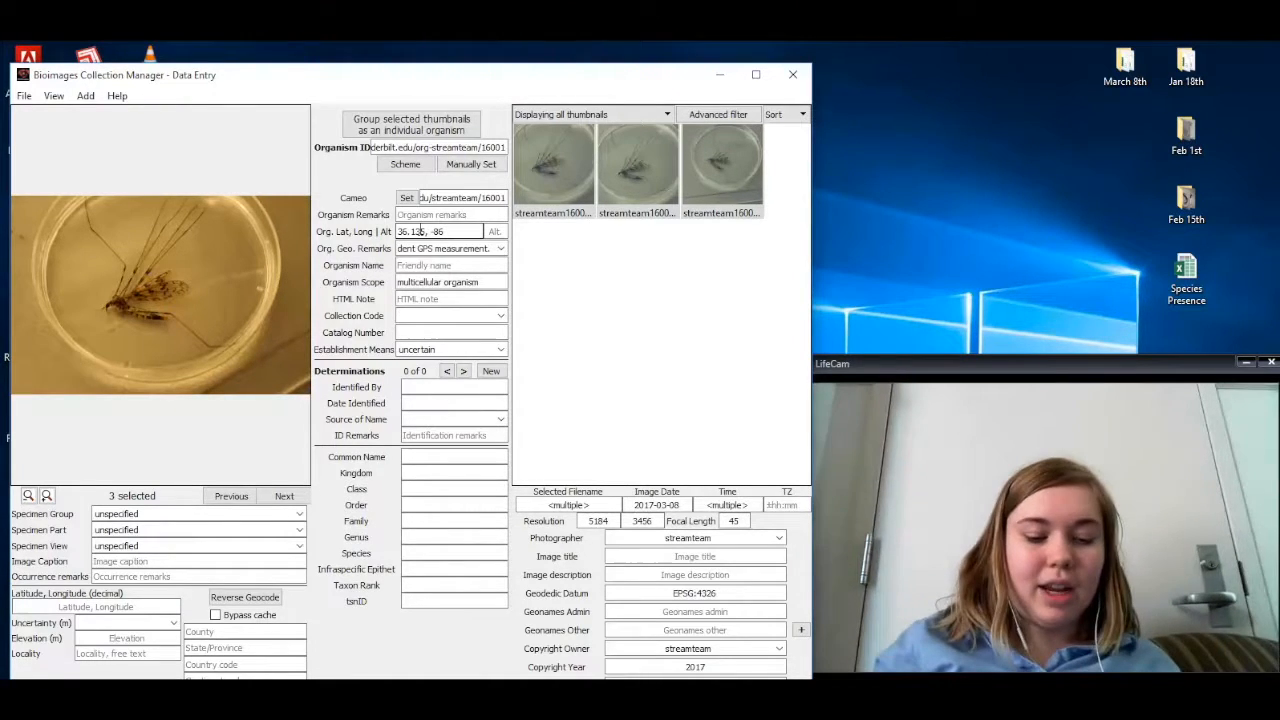
{"action": "type", "text": ".849"}
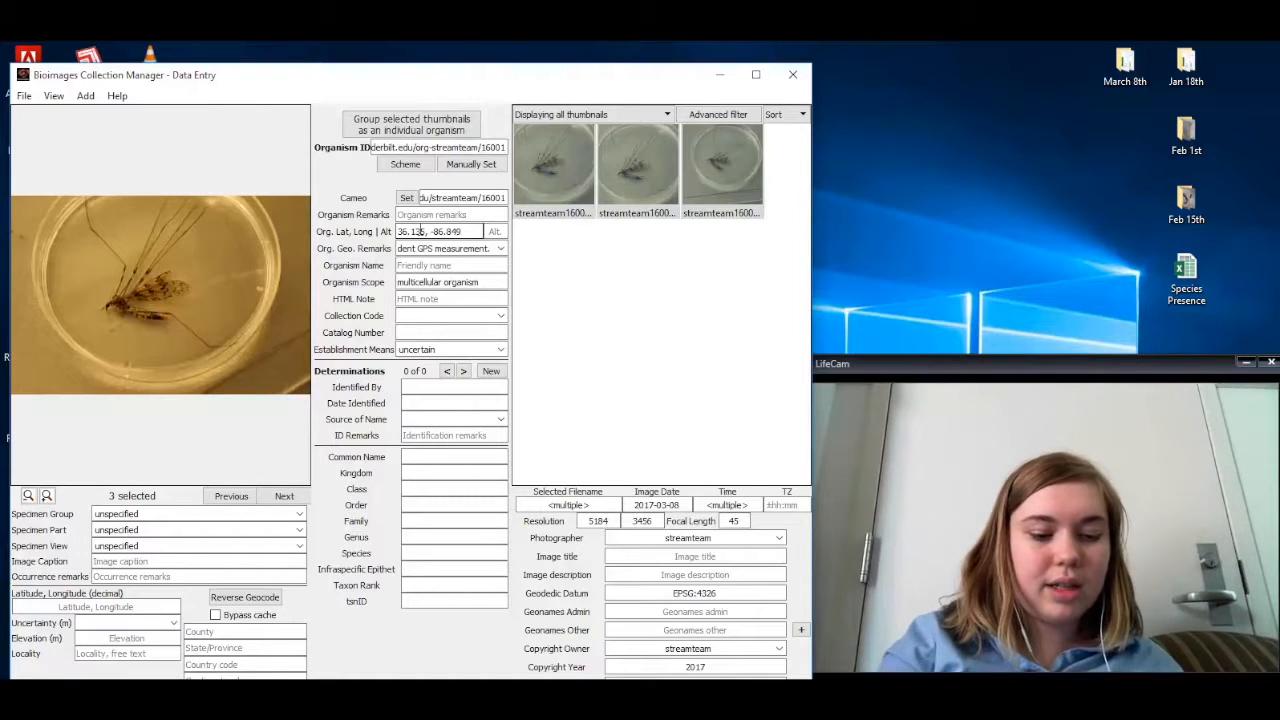
{"action": "type", "text": "722"}
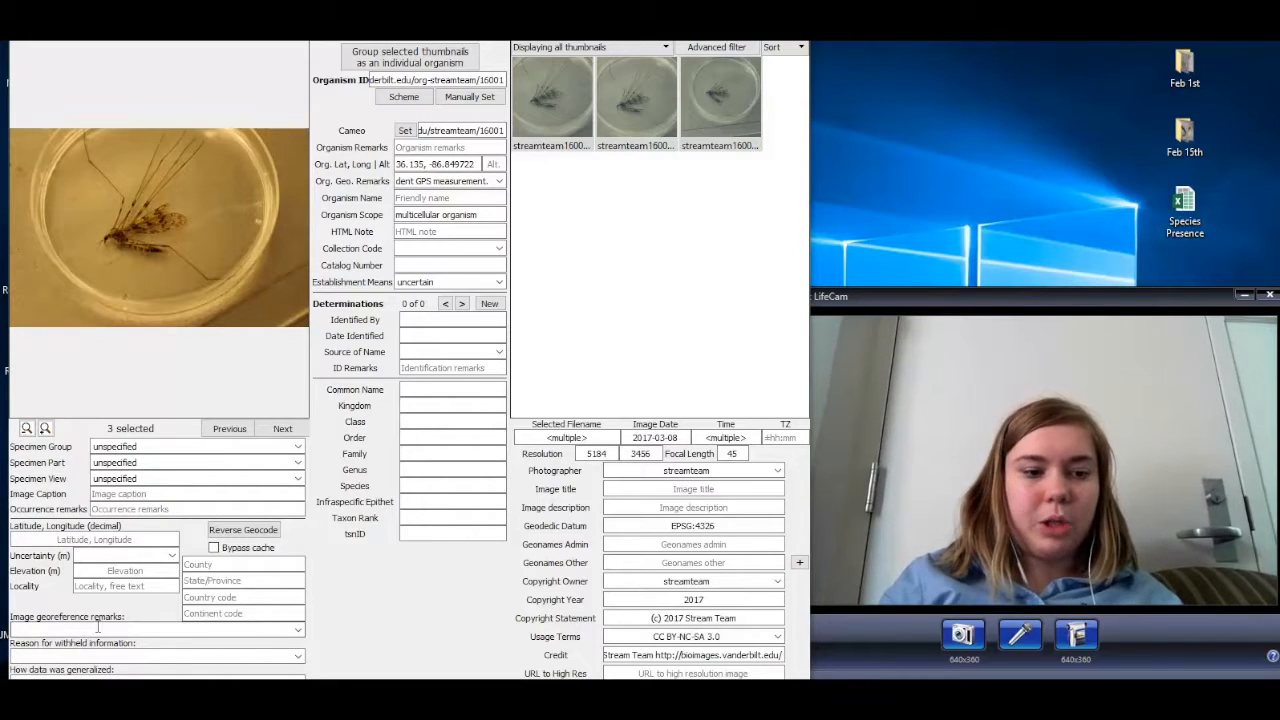
Step: Set the image georeference remarks to "Location inferred from organism coordinates."
{"action": "left_click", "coordinate": [297, 631]}
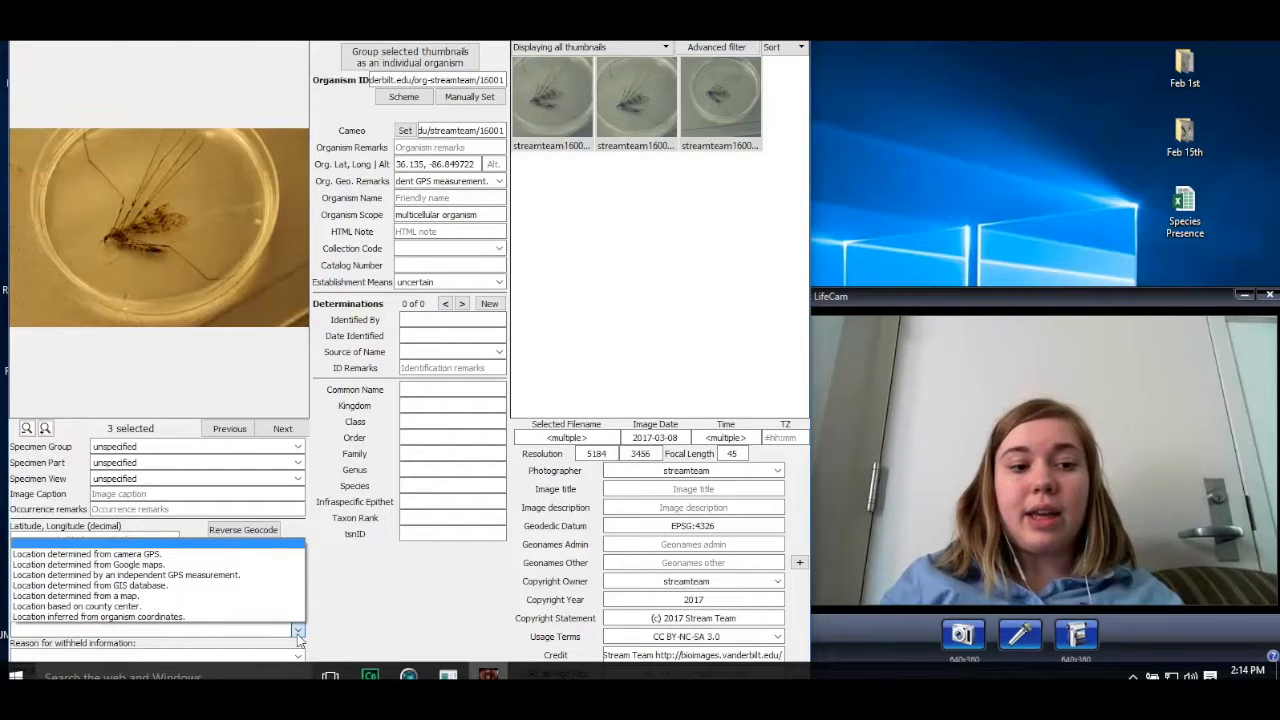
{"action": "left_click", "coordinate": [174, 617]}
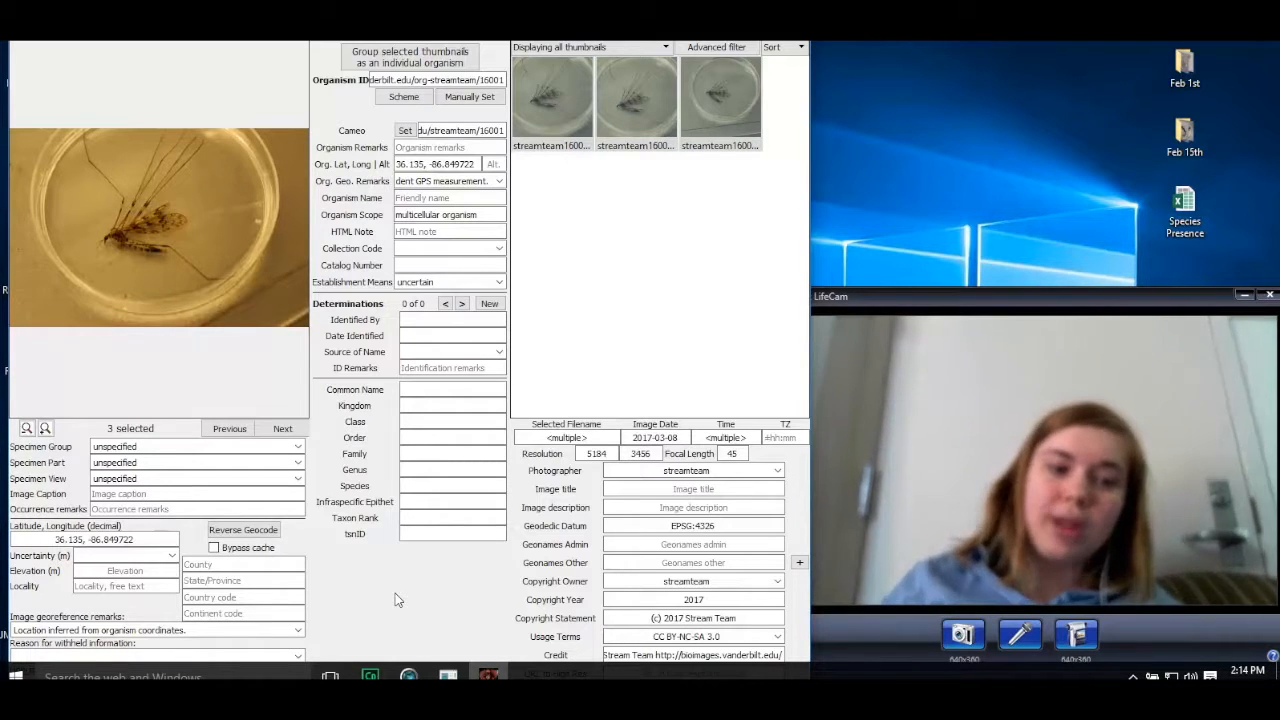
{"action": "left_click", "coordinate": [58, 538]}
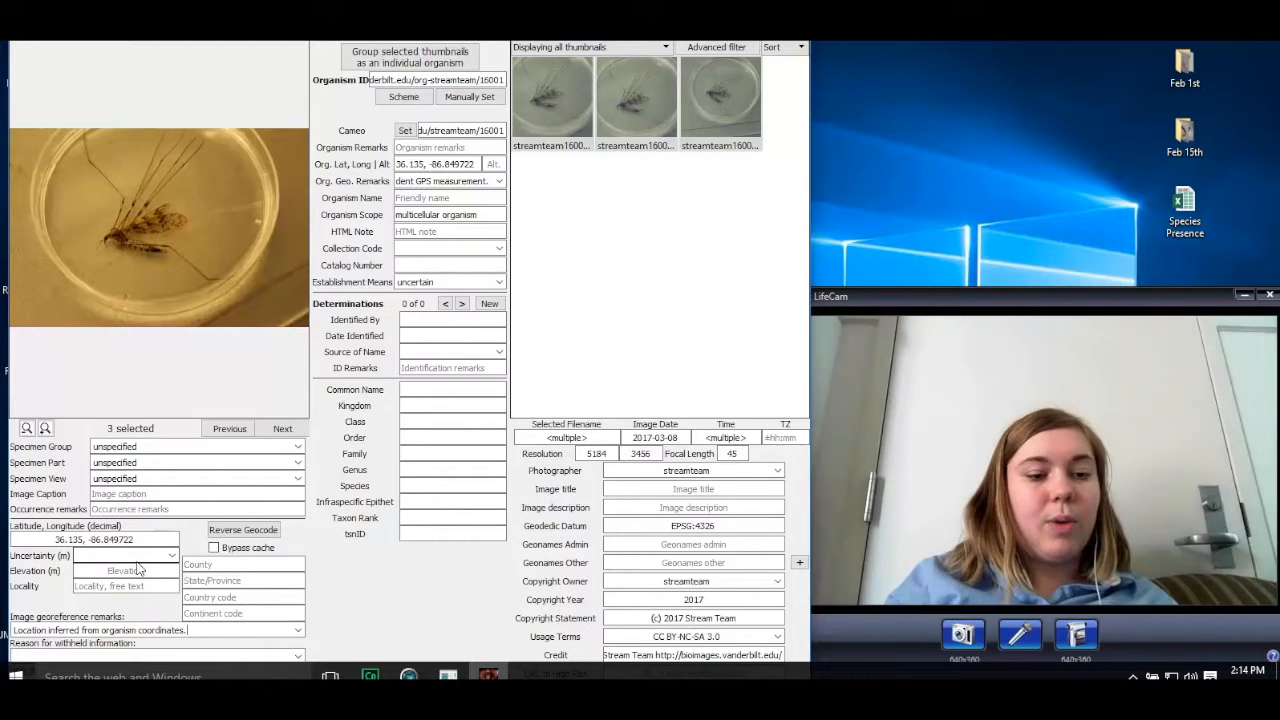
Step: Set the coordinate uncertainty to 10 m and reverse geocode the images' location
{"action": "left_click", "coordinate": [172, 556]}
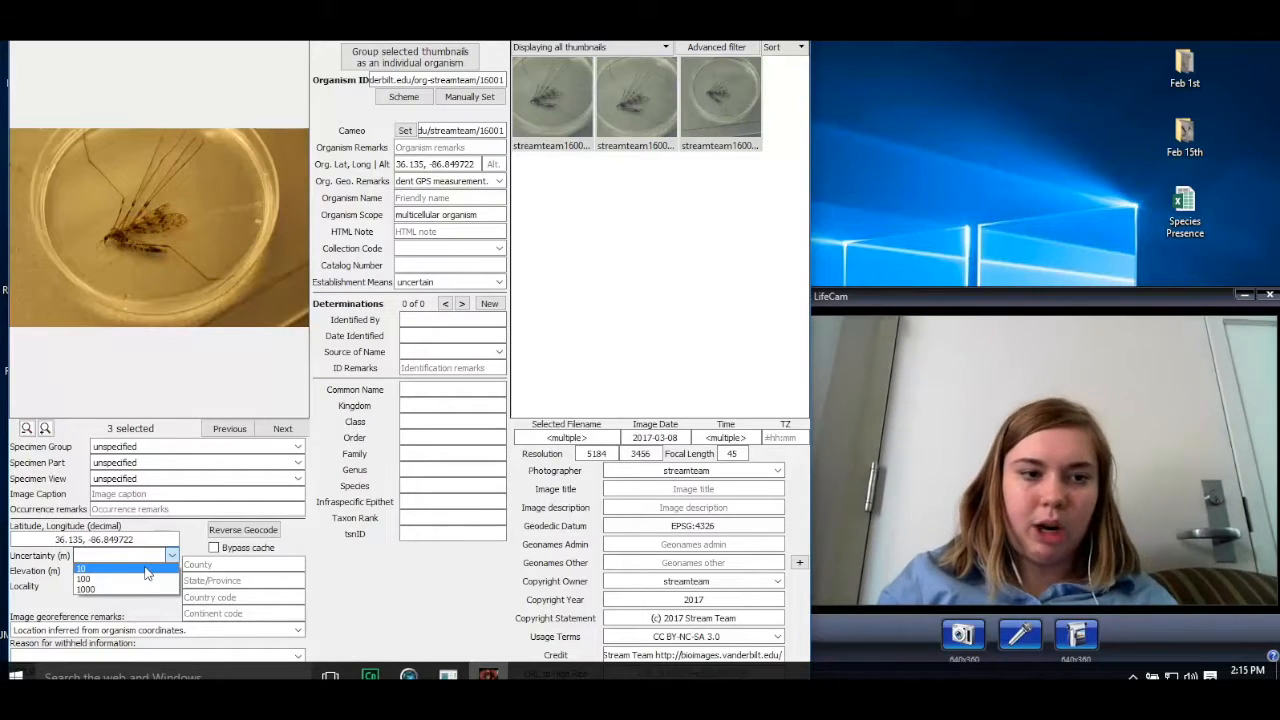
{"action": "left_click", "coordinate": [146, 570]}
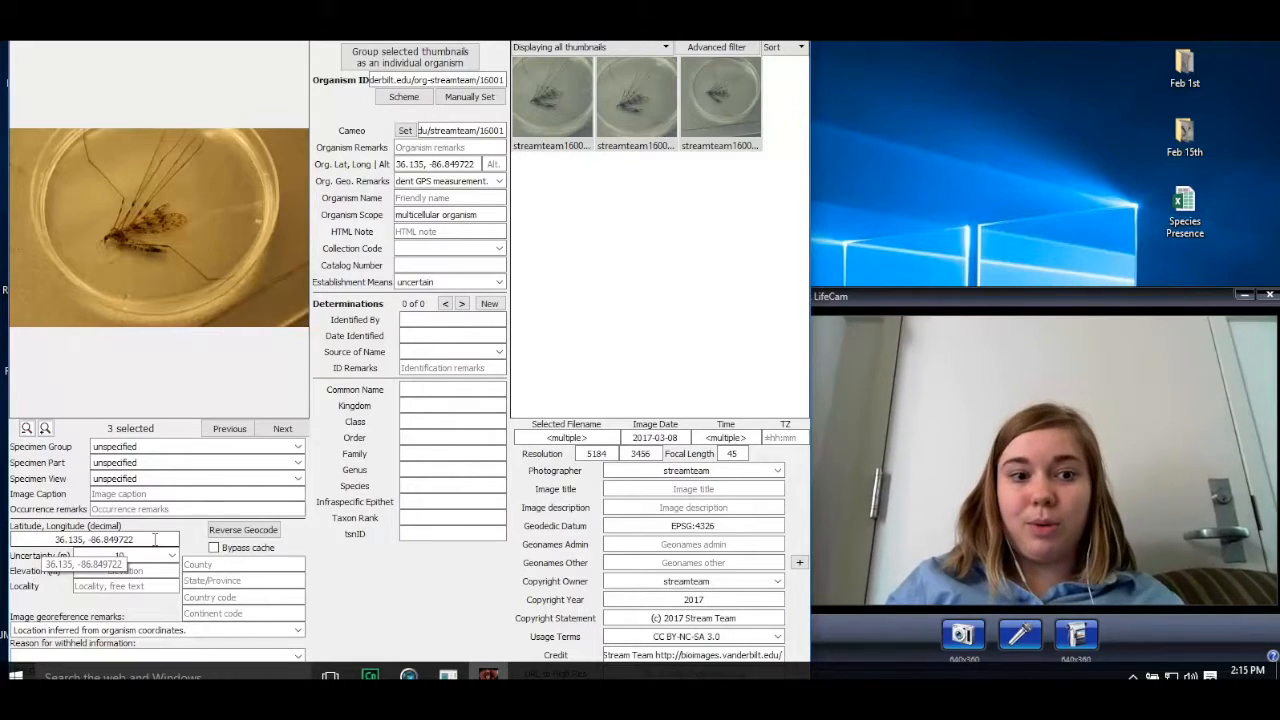
{"action": "left_click", "coordinate": [245, 531]}
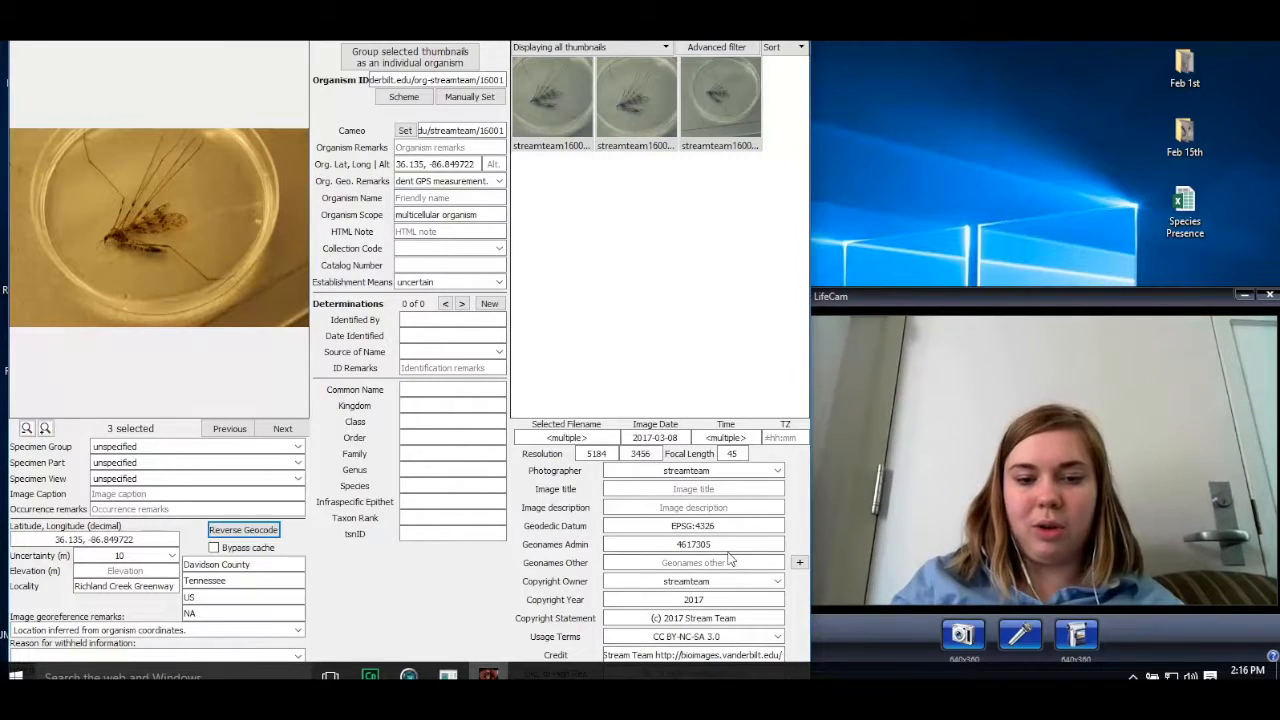
Step: Set the images' usage terms to the CC BY 3.0 licence
{"action": "left_click", "coordinate": [777, 637]}
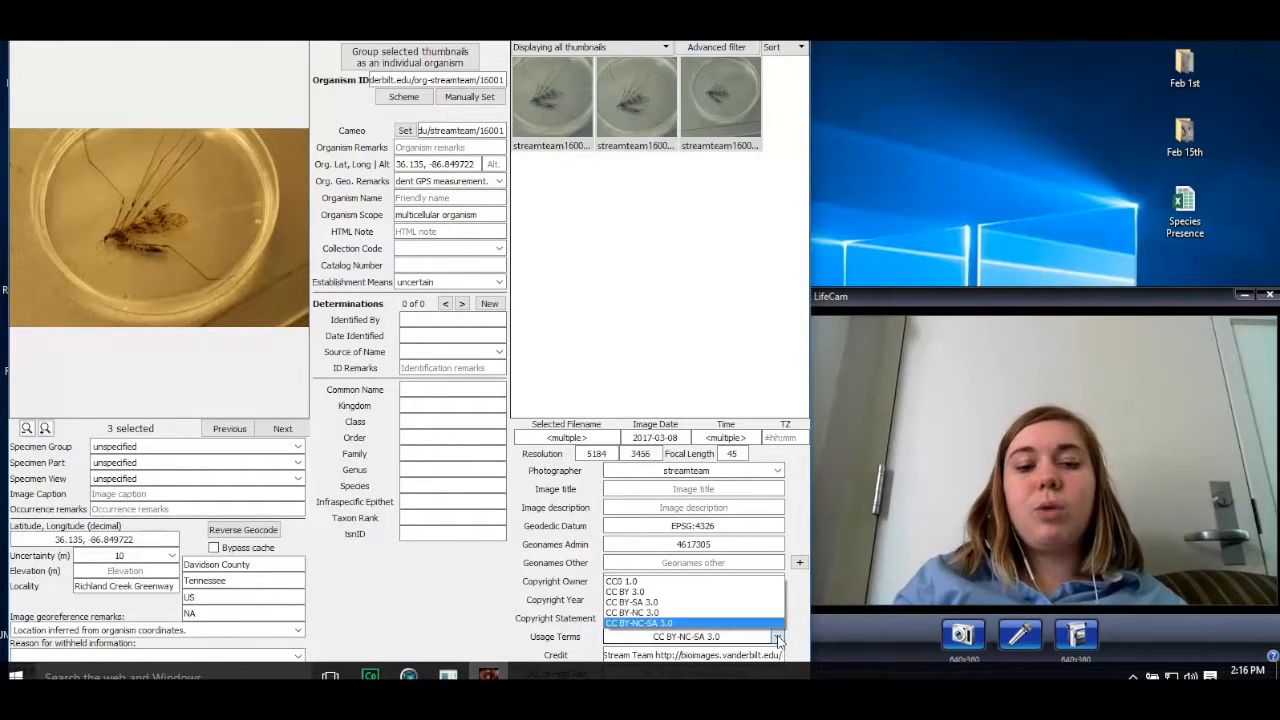
{"action": "left_click", "coordinate": [679, 592]}
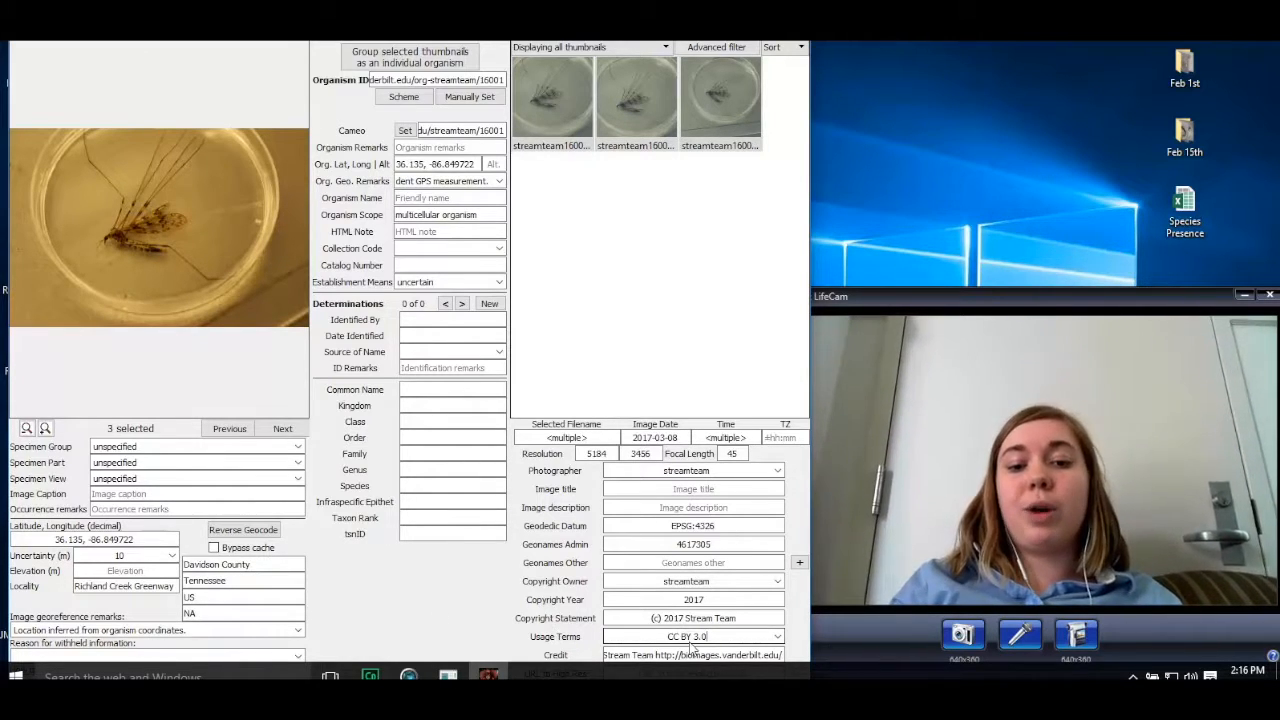
{"action": "left_click", "coordinate": [776, 638]}
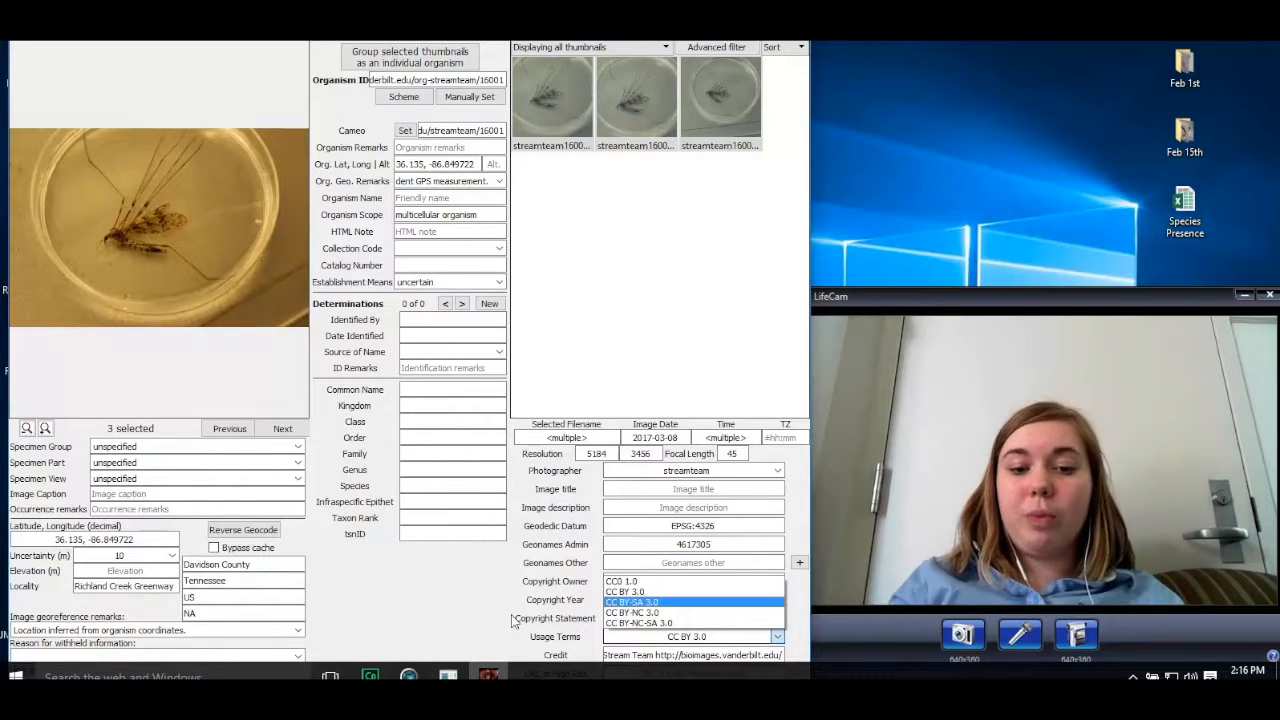
{"action": "left_click", "coordinate": [618, 592]}
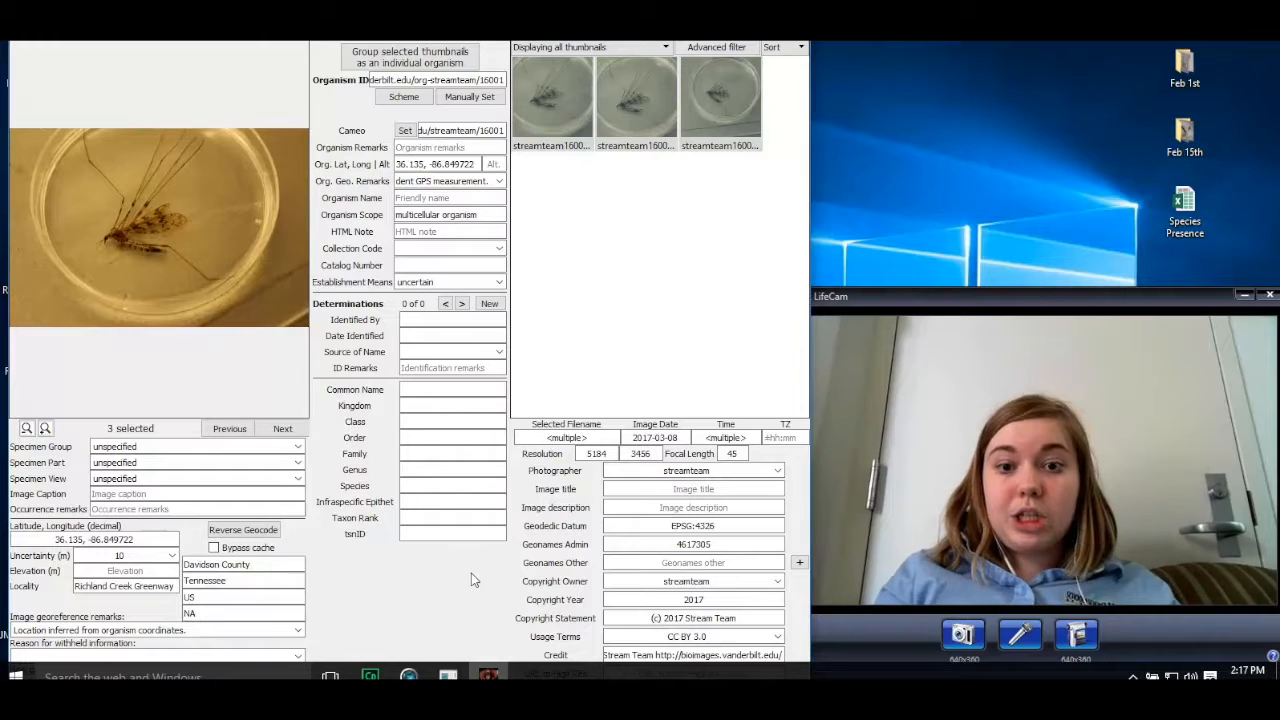
Step: Set the time zone of the three selected images to -05:00
{"action": "left_click", "coordinate": [782, 442]}
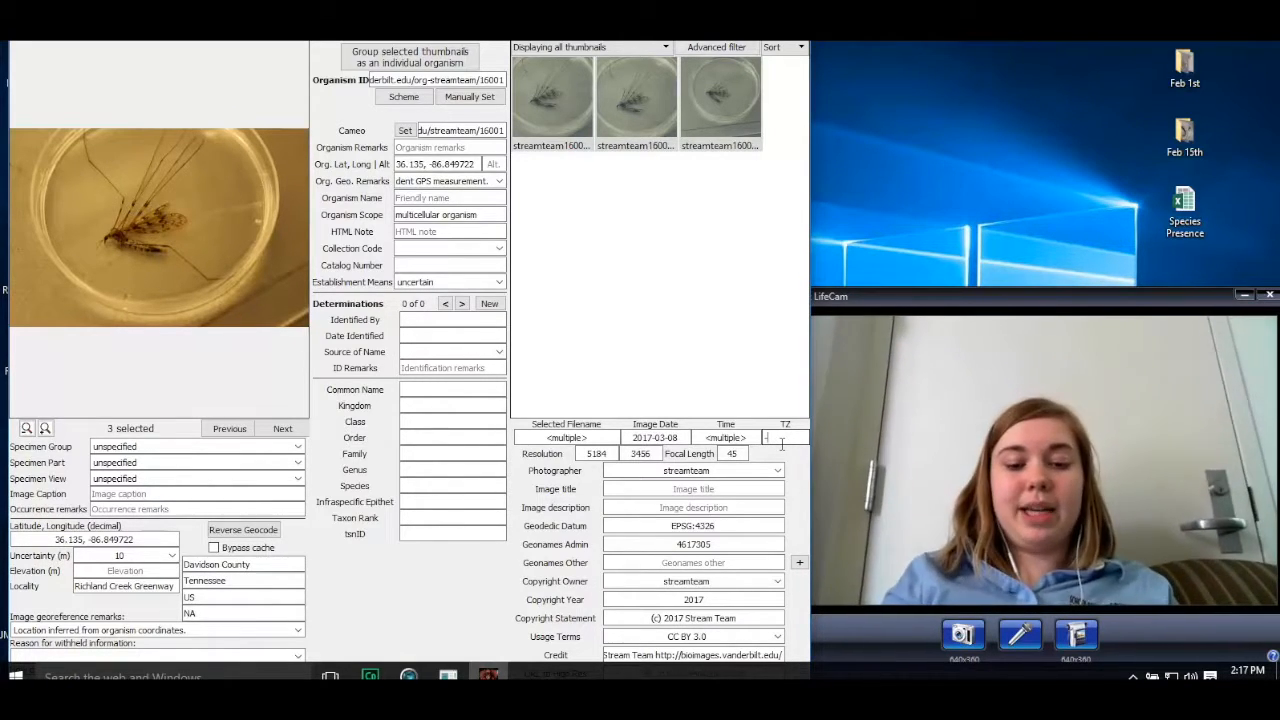
{"action": "type", "text": "-06"}
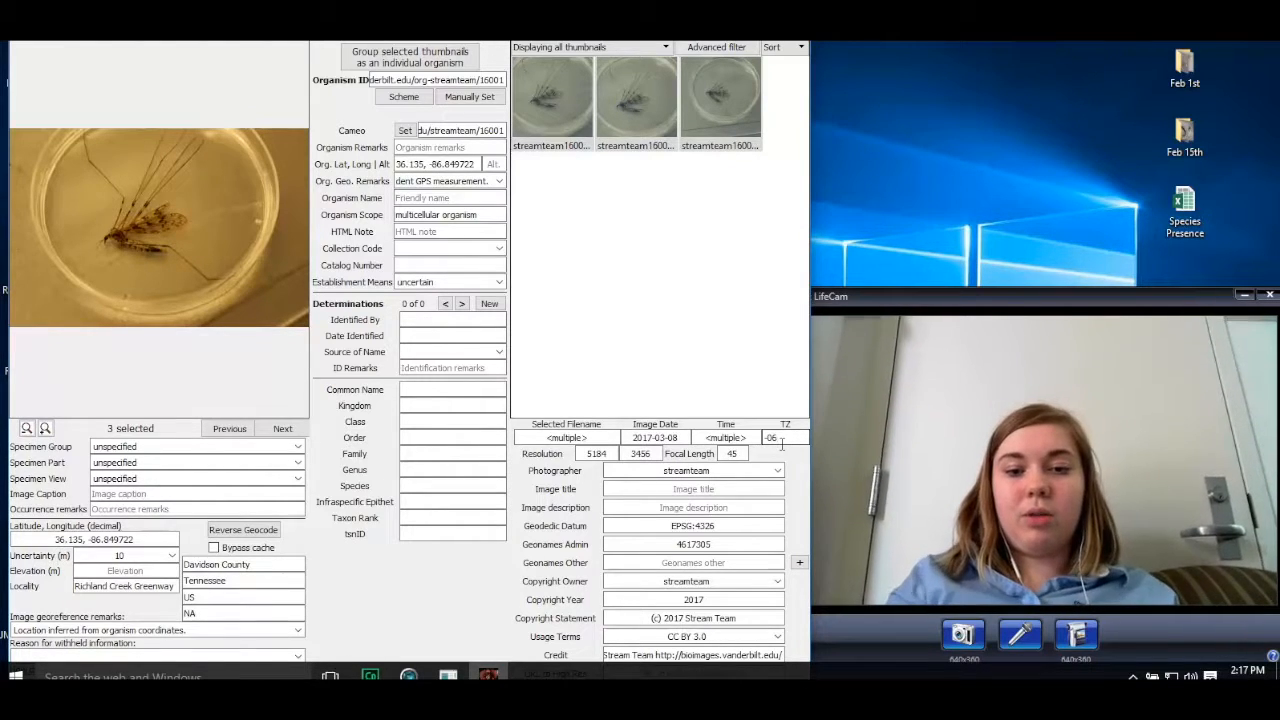
{"action": "type", "text": ":"}
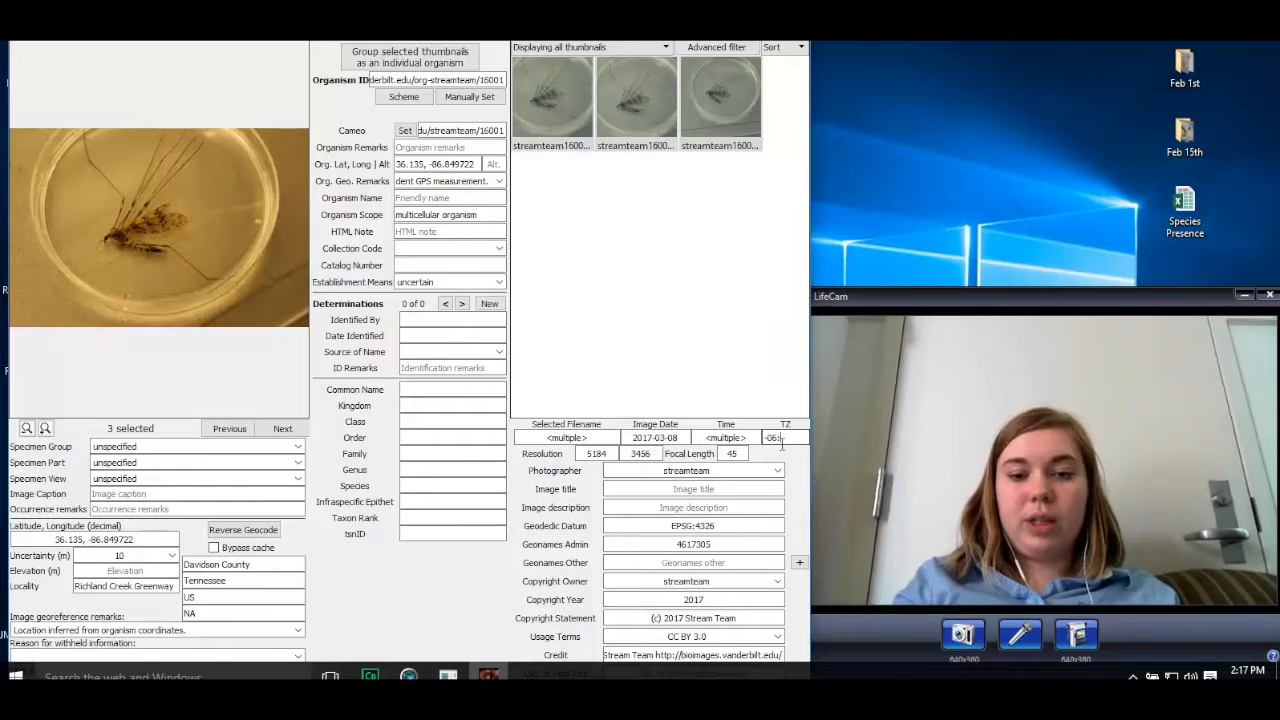
{"action": "type", "text": "00"}
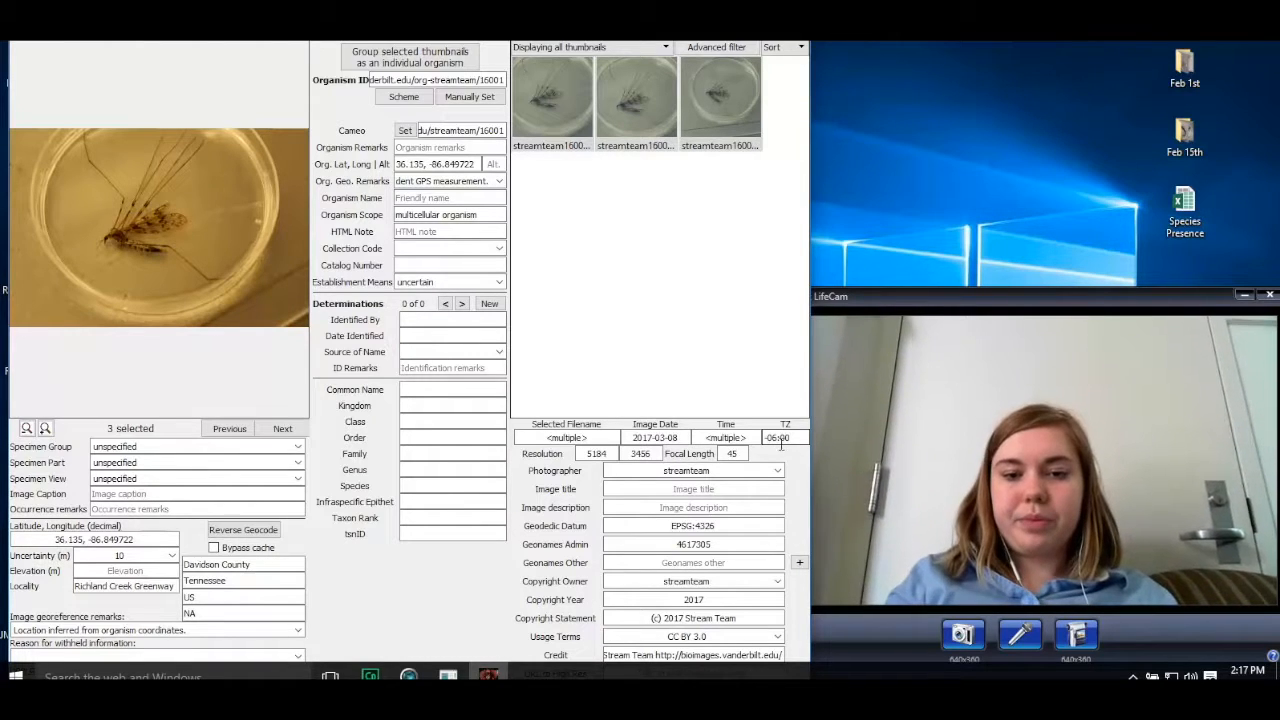
{"action": "key", "text": "Left"}
{"action": "key", "text": "Left"}
{"action": "key", "text": "Left"}
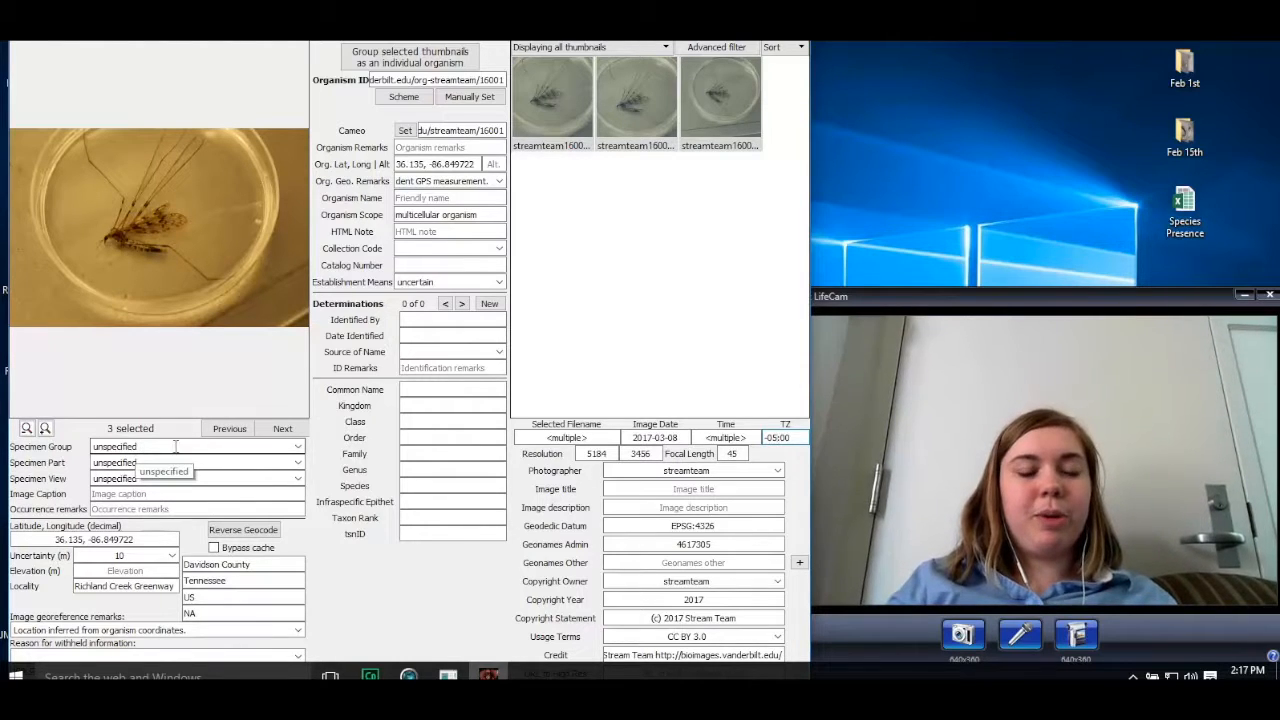
Step: Set the specimen part of the selected images to whole organism
{"action": "left_click", "coordinate": [298, 447]}
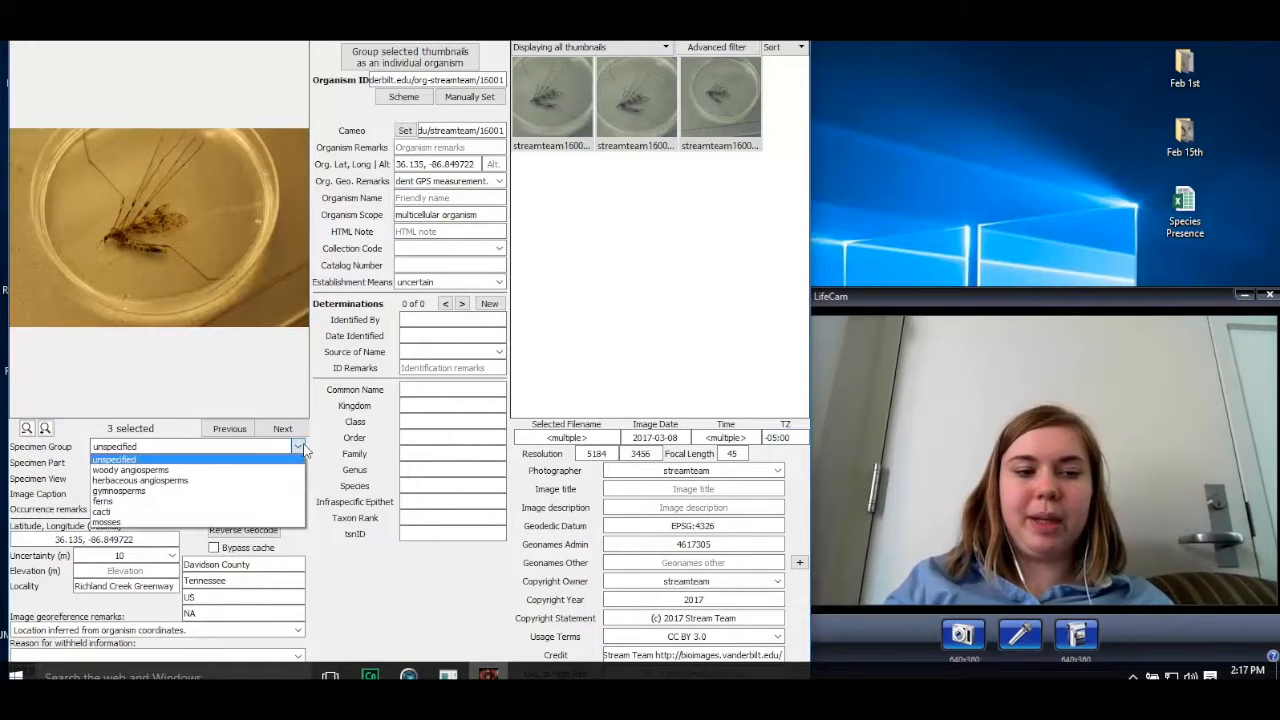
{"action": "left_click", "coordinate": [327, 536]}
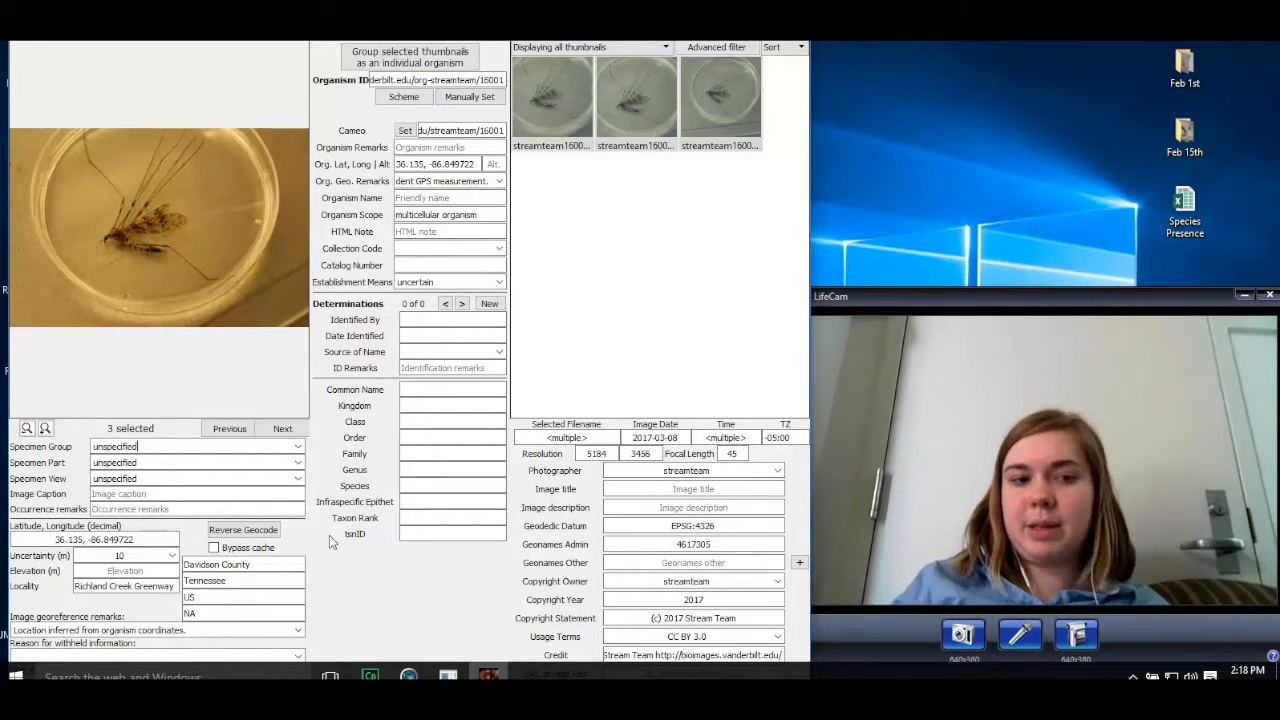
{"action": "left_click", "coordinate": [298, 464]}
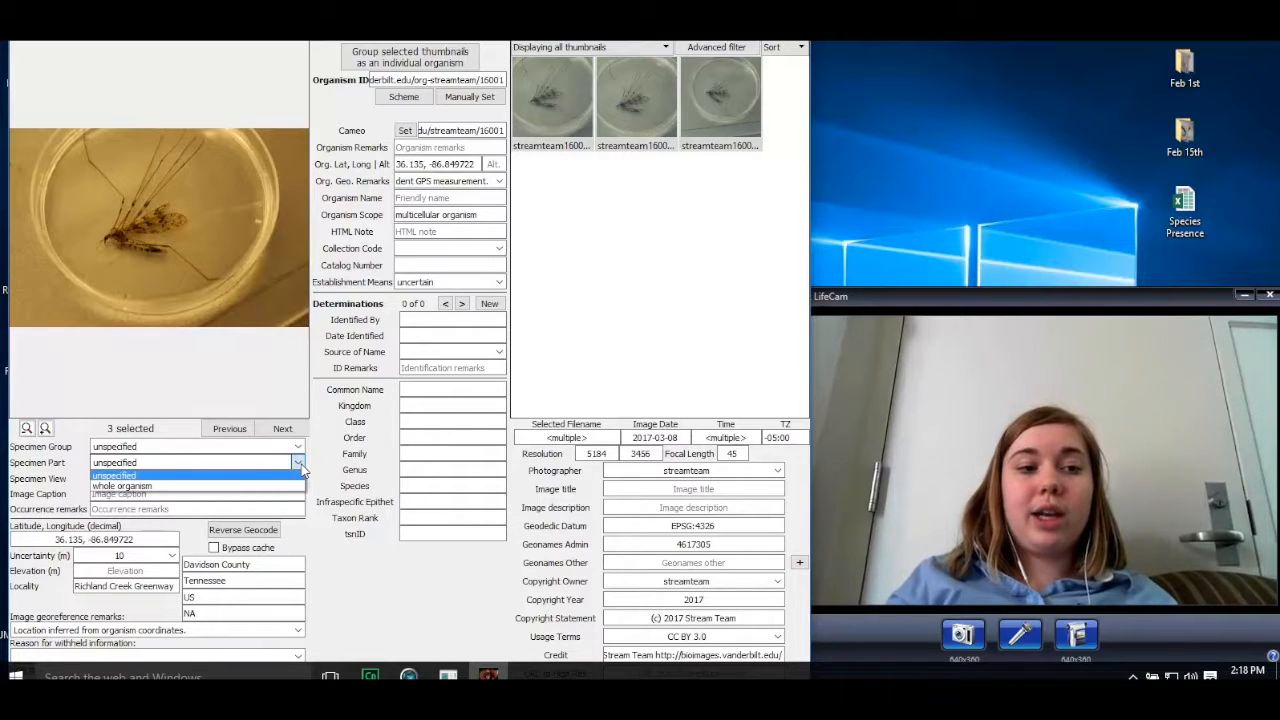
{"action": "left_click", "coordinate": [245, 490]}
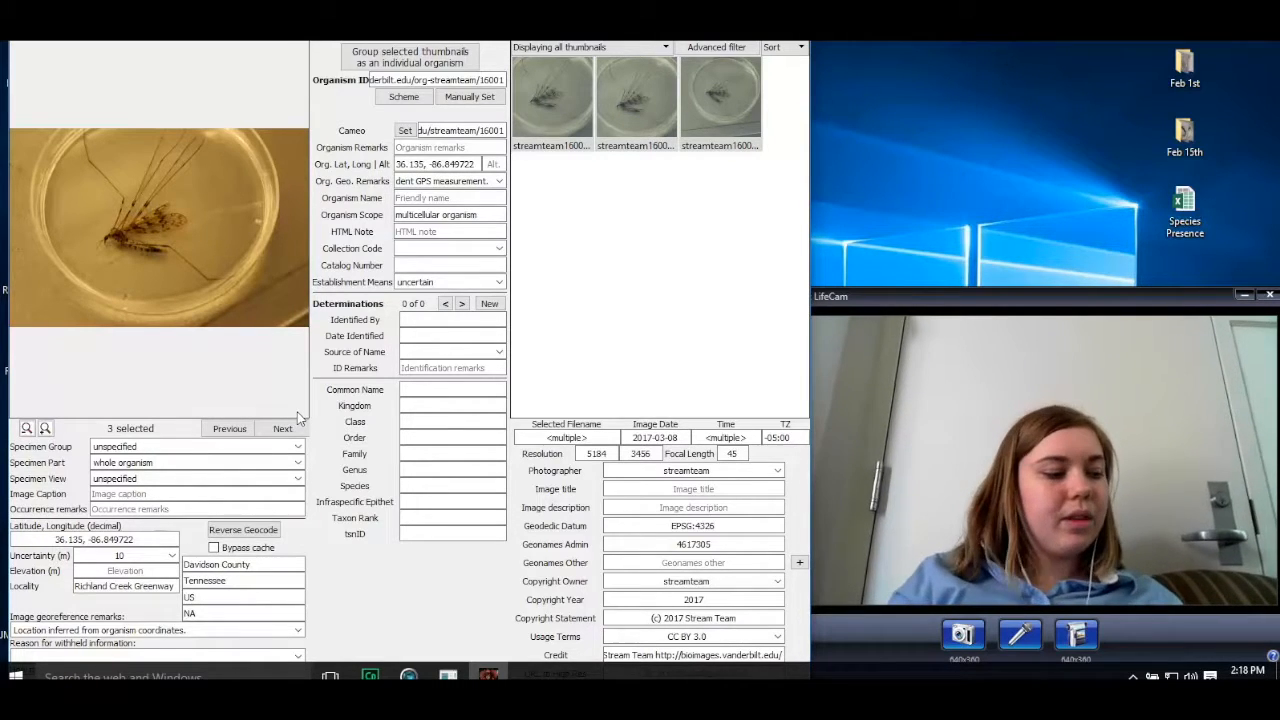
{"action": "left_click", "coordinate": [96, 494]}
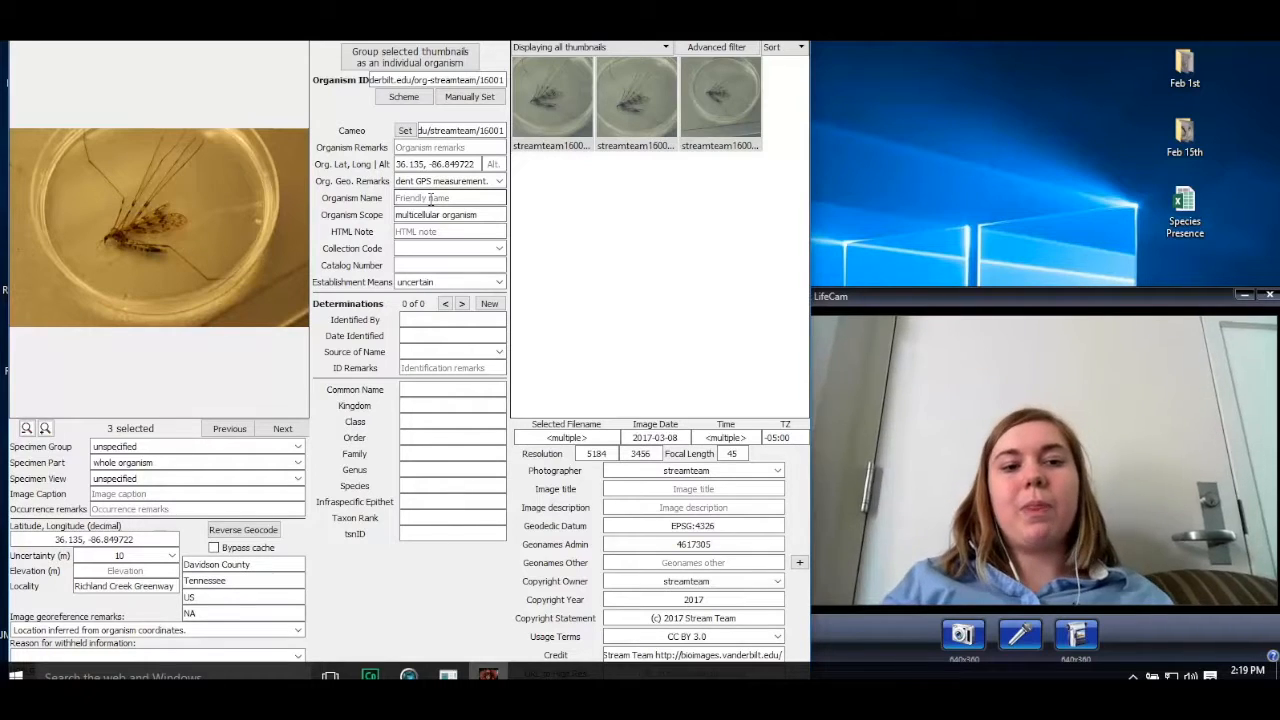
Step: Create a new determination for the organism with manually entered taxonomy and set its tsnID to 118840
{"action": "left_click", "coordinate": [489, 303]}
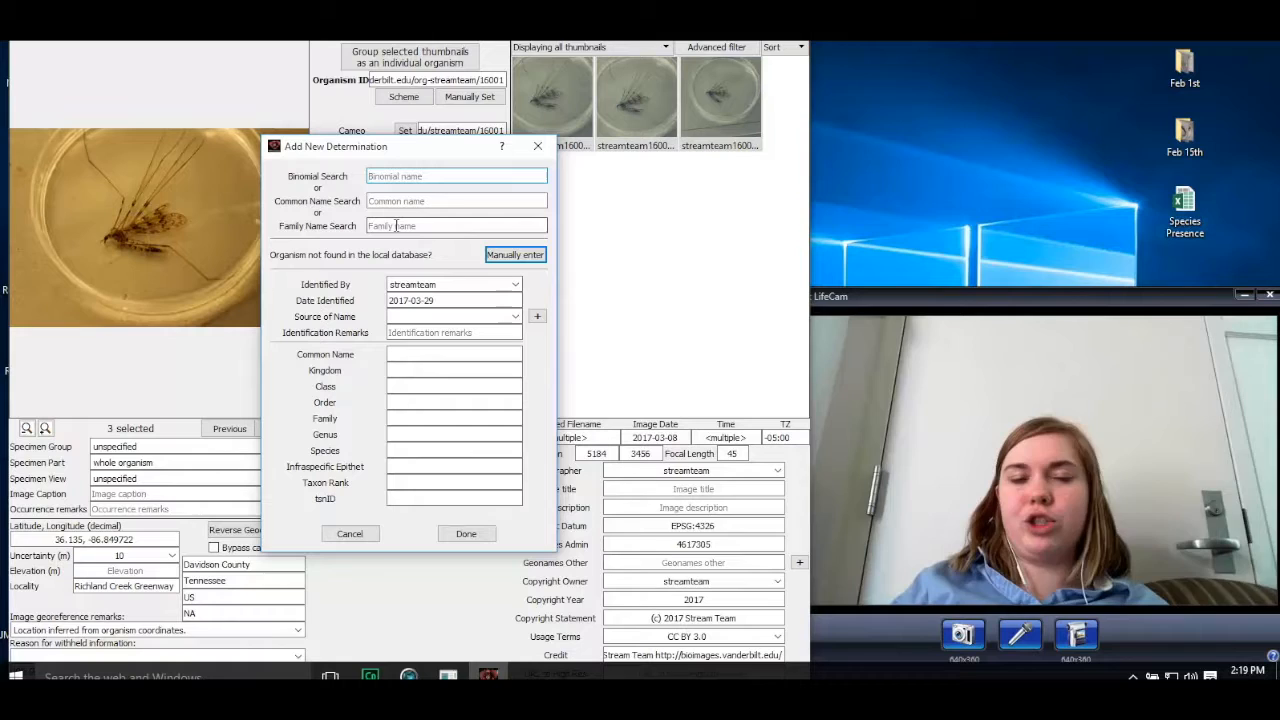
{"action": "left_click", "coordinate": [505, 256]}
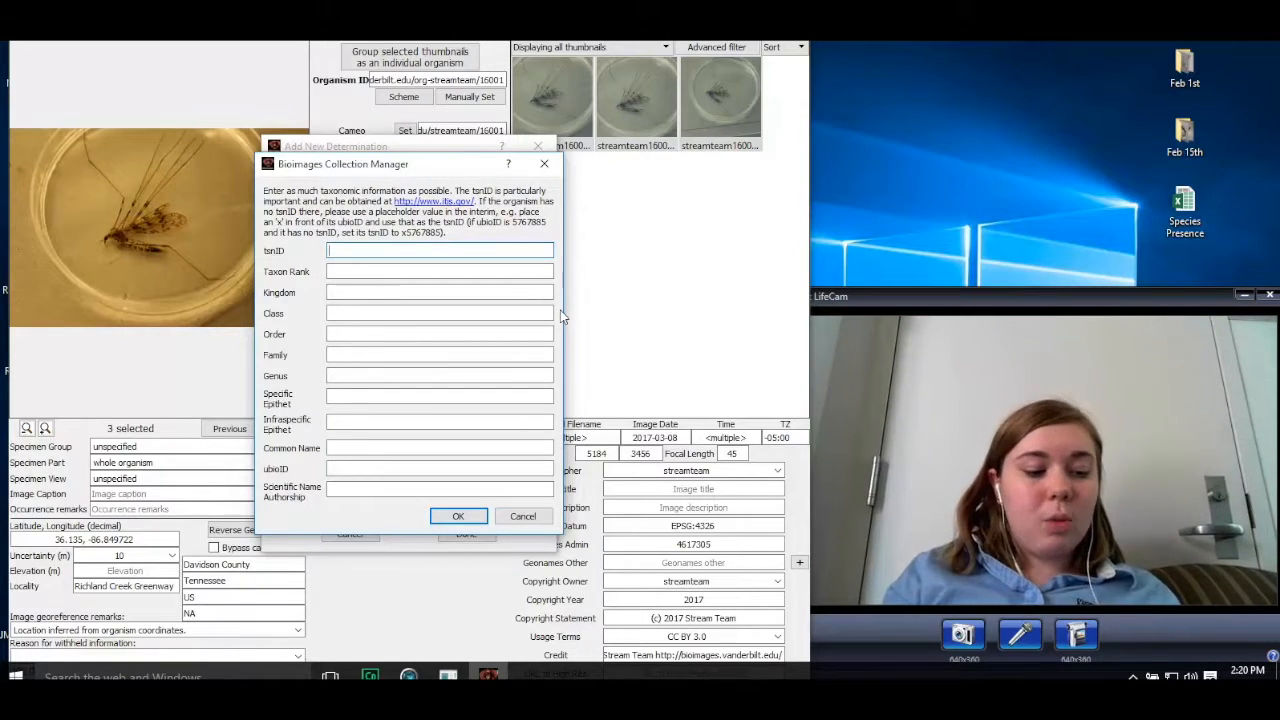
{"action": "type", "text": "11"}
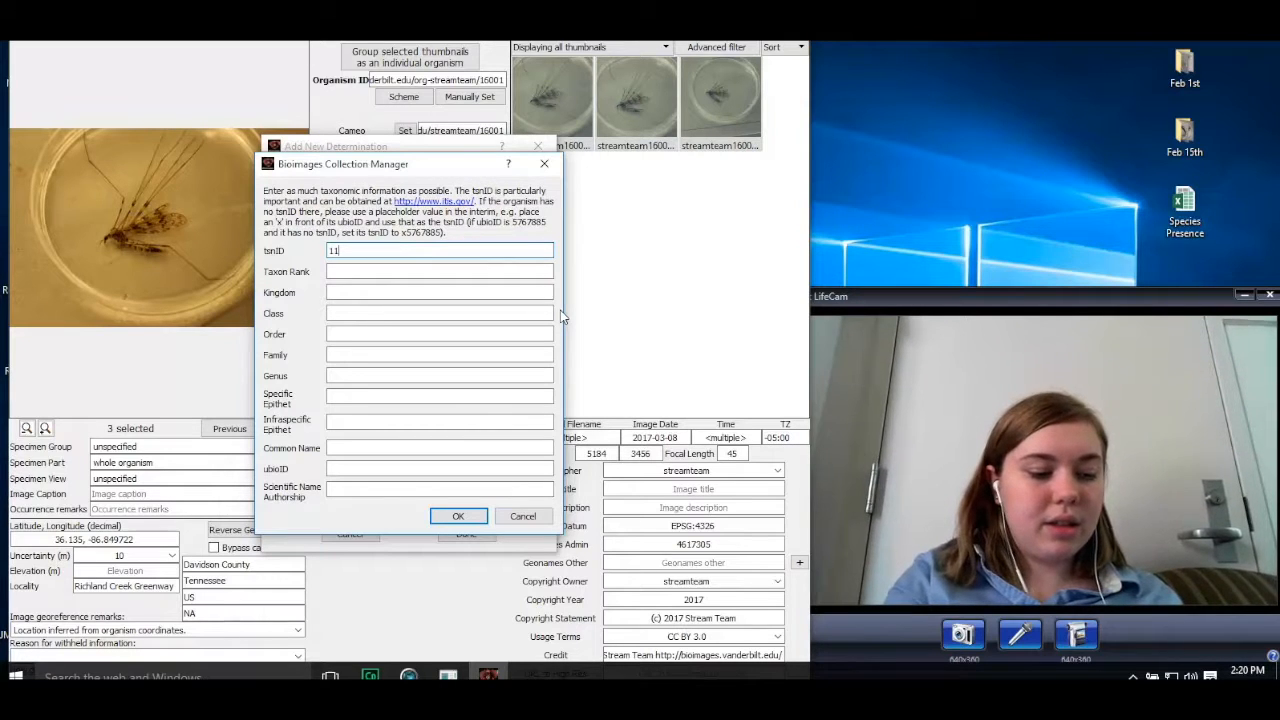
{"action": "type", "text": "8840"}
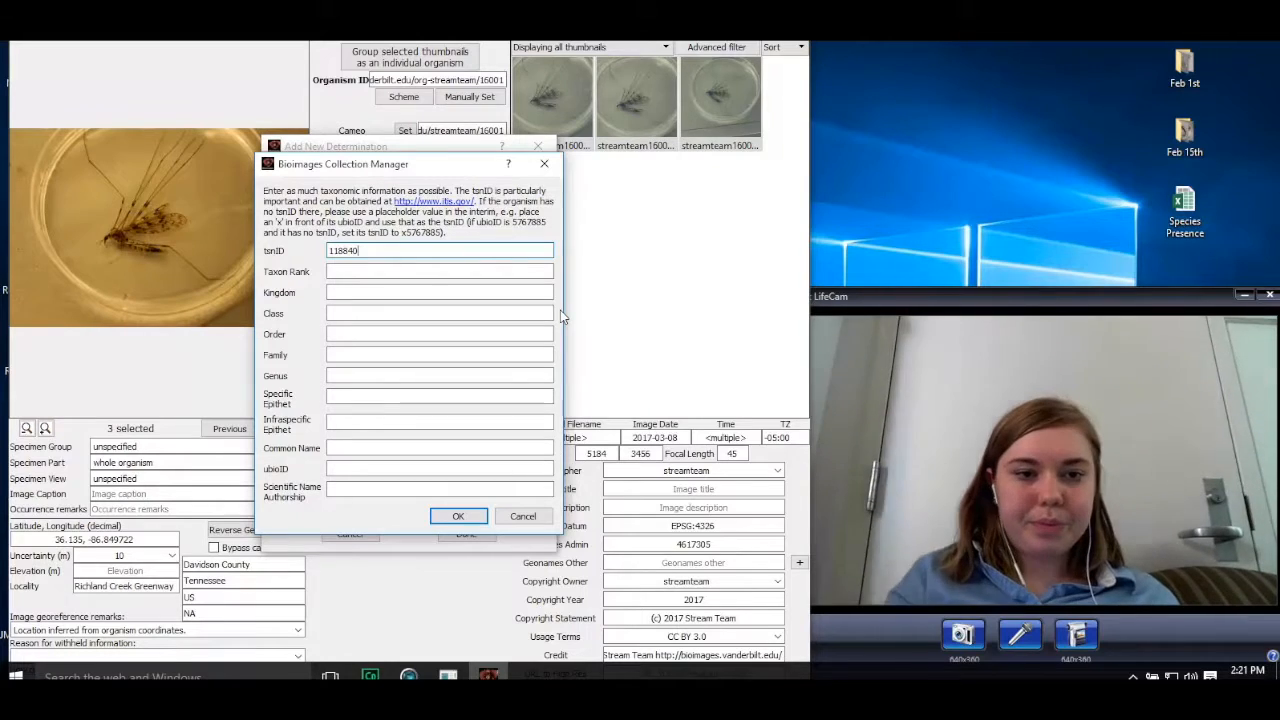
Step: Set the new taxon's rank to Family and its kingdom to Animalia
{"action": "left_click", "coordinate": [459, 272]}
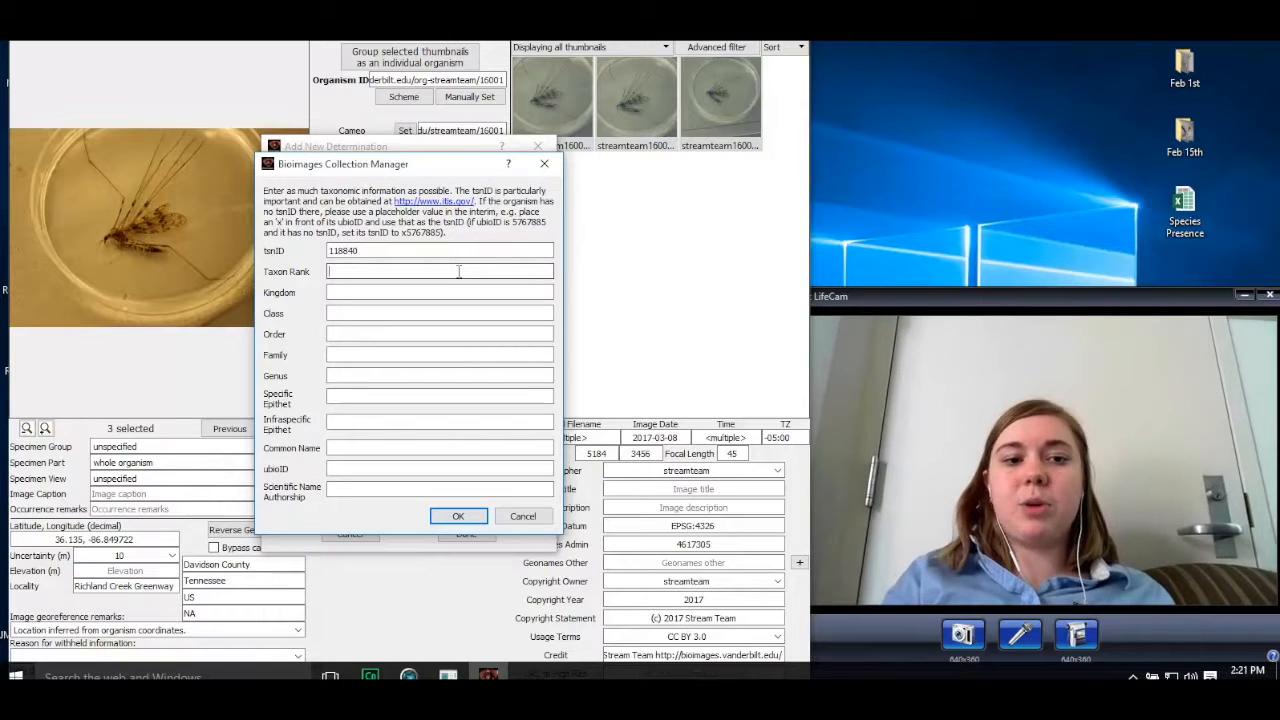
{"action": "type", "text": "Fm"}
{"action": "type", "text": "mil"}
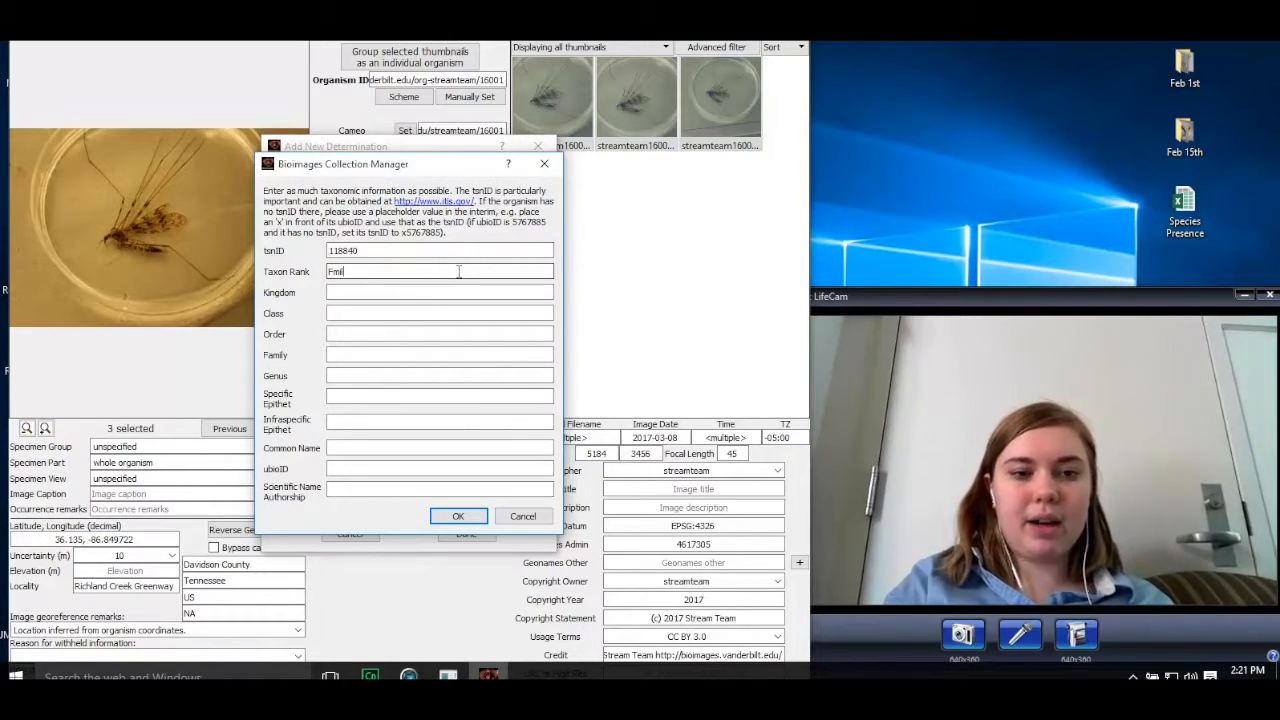
{"action": "type", "text": "y"}
{"action": "left_click", "coordinate": [413, 292]}
{"action": "type", "text": "Anam"}
{"action": "type", "text": "al"}
{"action": "key", "text": "BackSpace"}
{"action": "key", "text": "BackSpace"}
{"action": "key", "text": "BackSpace"}
{"action": "key", "text": "BackSpace"}
{"action": "type", "text": "imalia"}
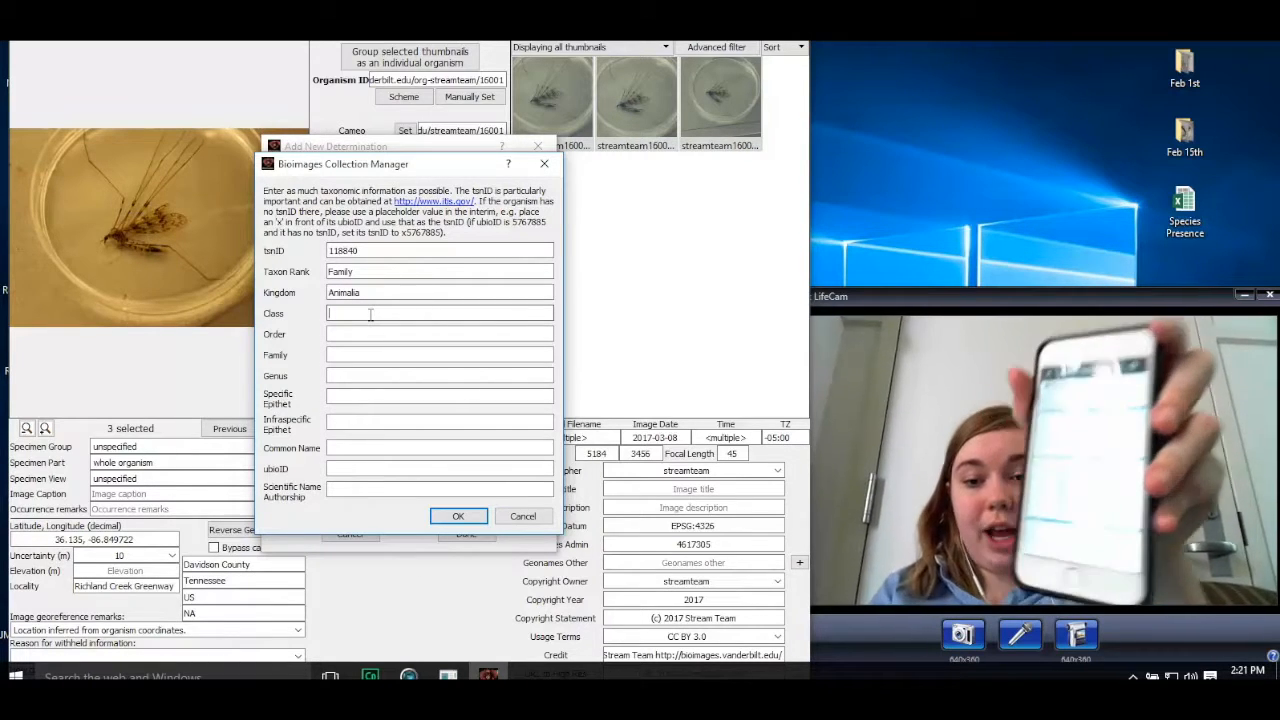
Step: Fill in class Insecta, order Diptera, family Tipulidae and common name Cranefly, and accept the manual taxon entry
{"action": "left_click", "coordinate": [370, 315]}
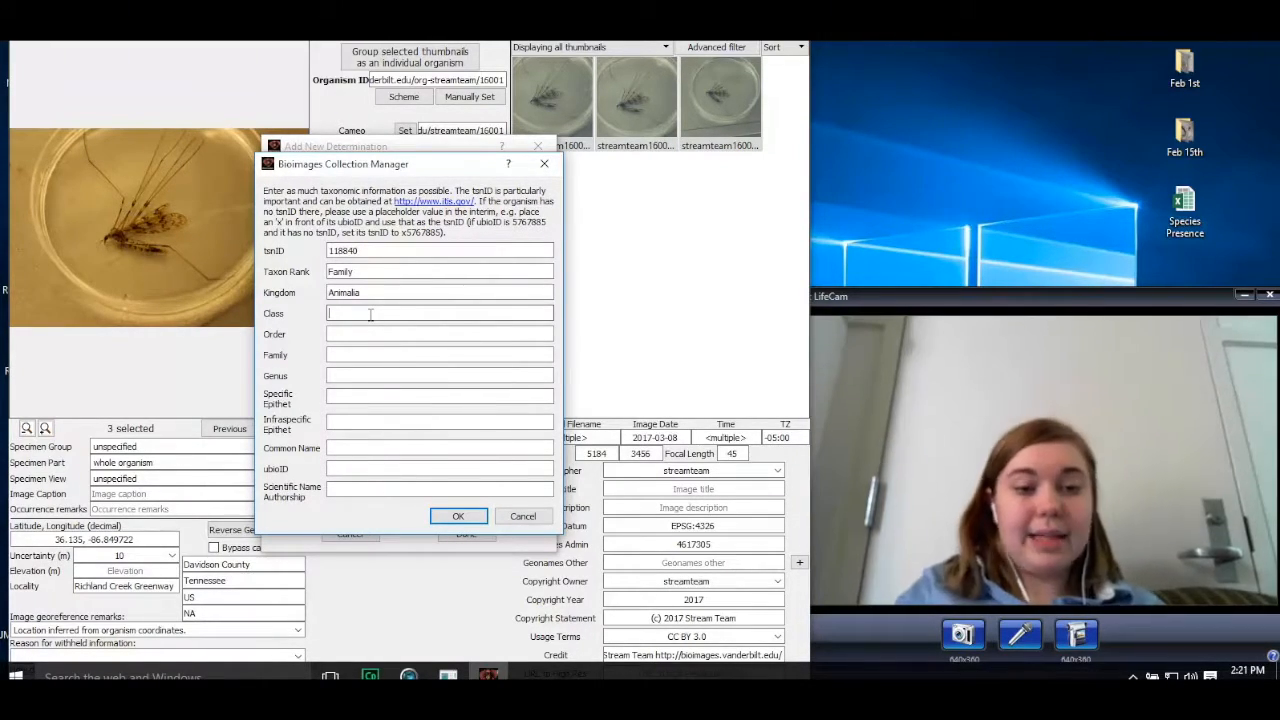
{"action": "type", "text": "Insecta"}
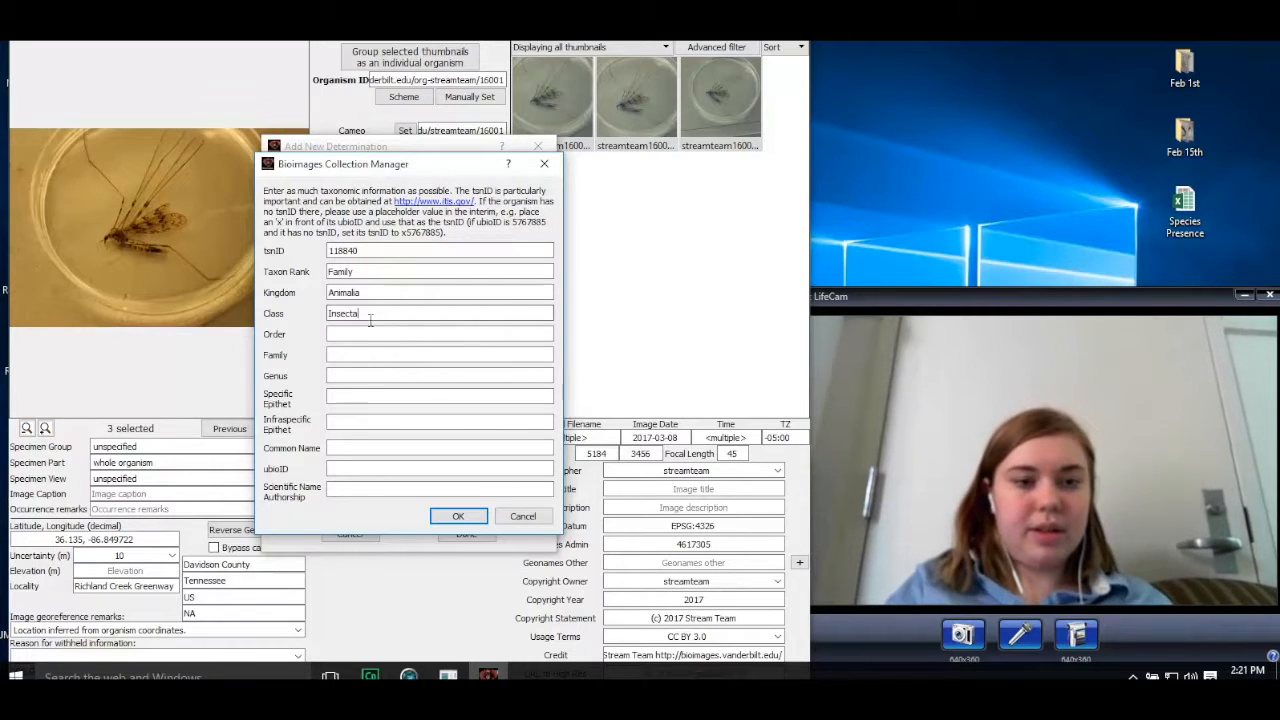
{"action": "left_click", "coordinate": [364, 335]}
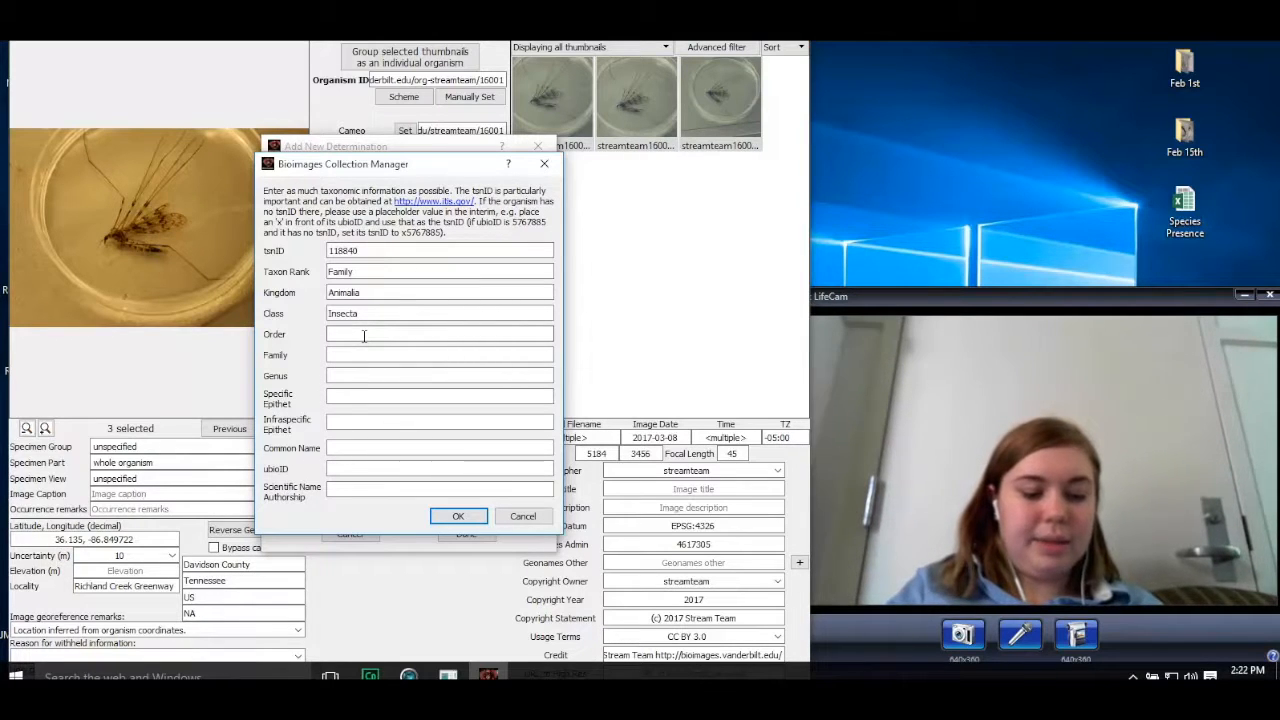
{"action": "type", "text": "Diptera"}
{"action": "left_click", "coordinate": [360, 355]}
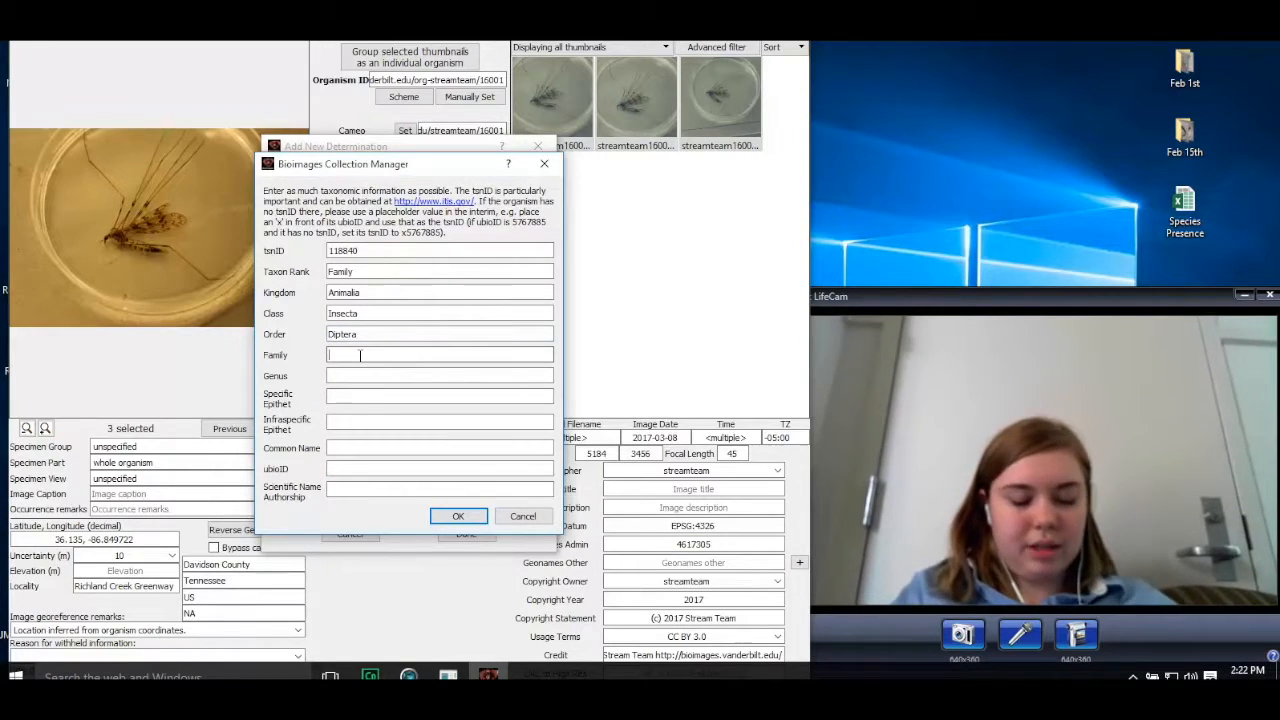
{"action": "type", "text": "Tip"}
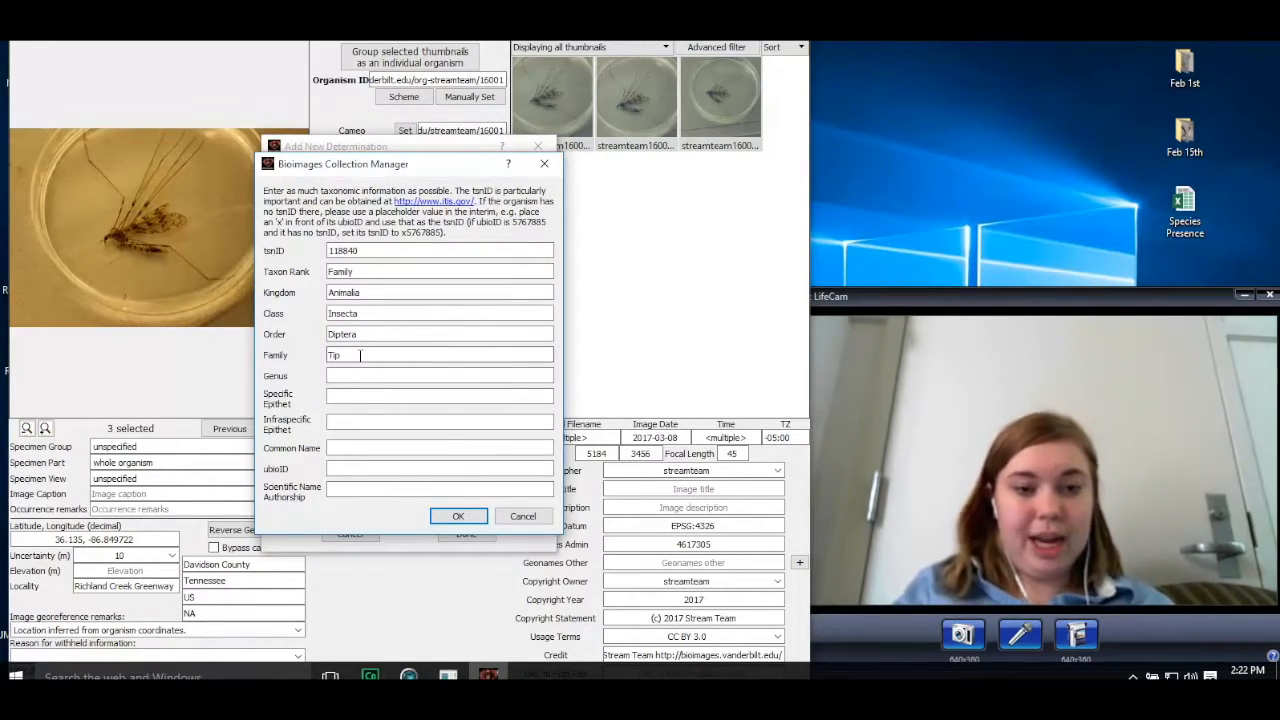
{"action": "type", "text": "u"}
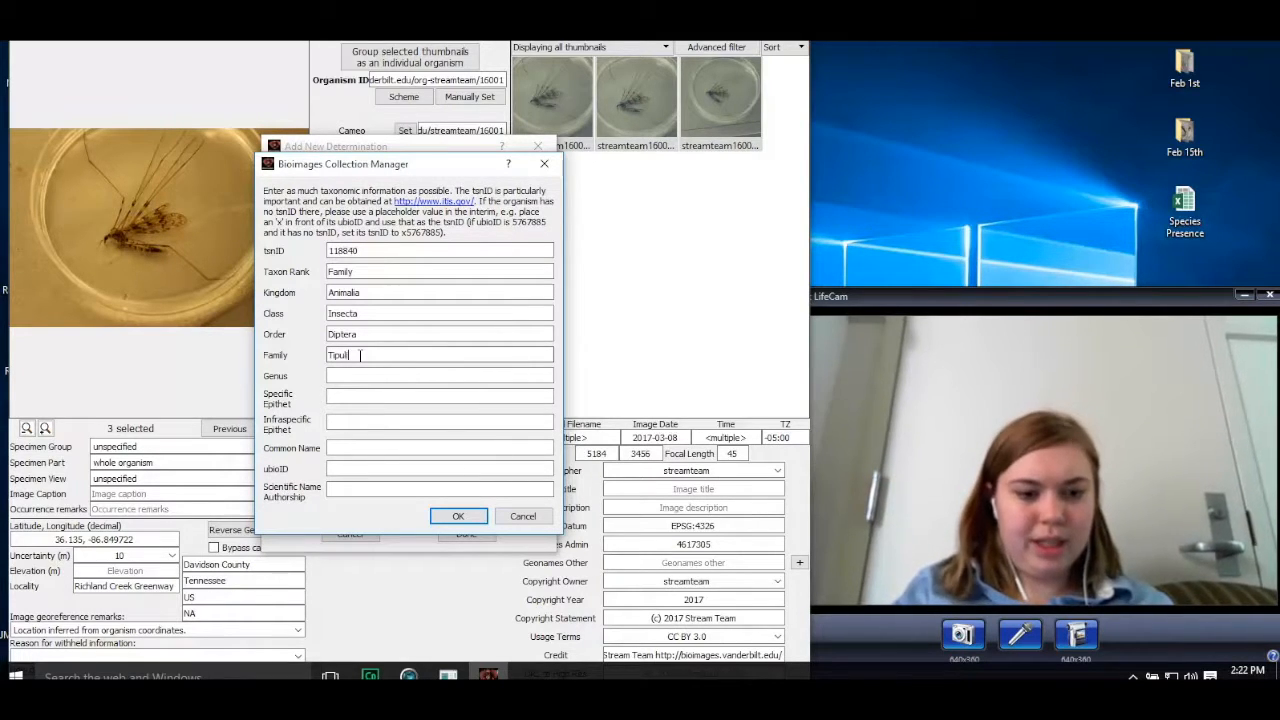
{"action": "type", "text": "lidae"}
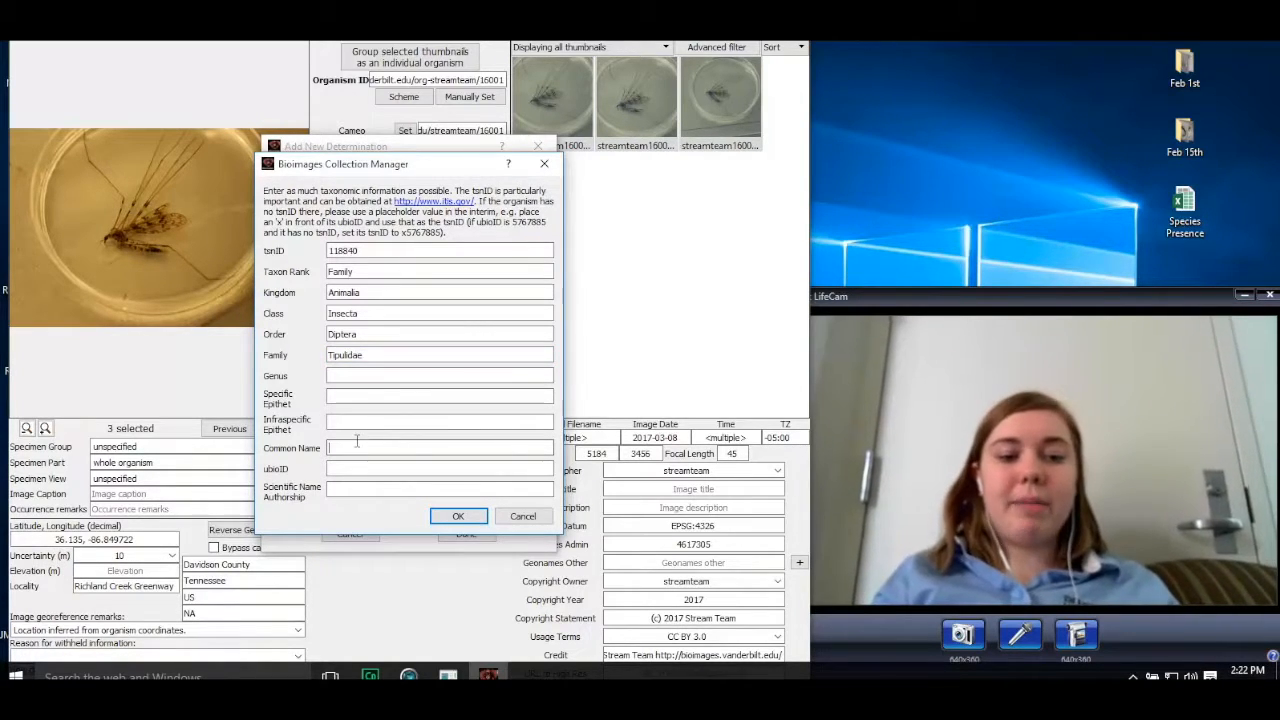
{"action": "type", "text": "Cranefly"}
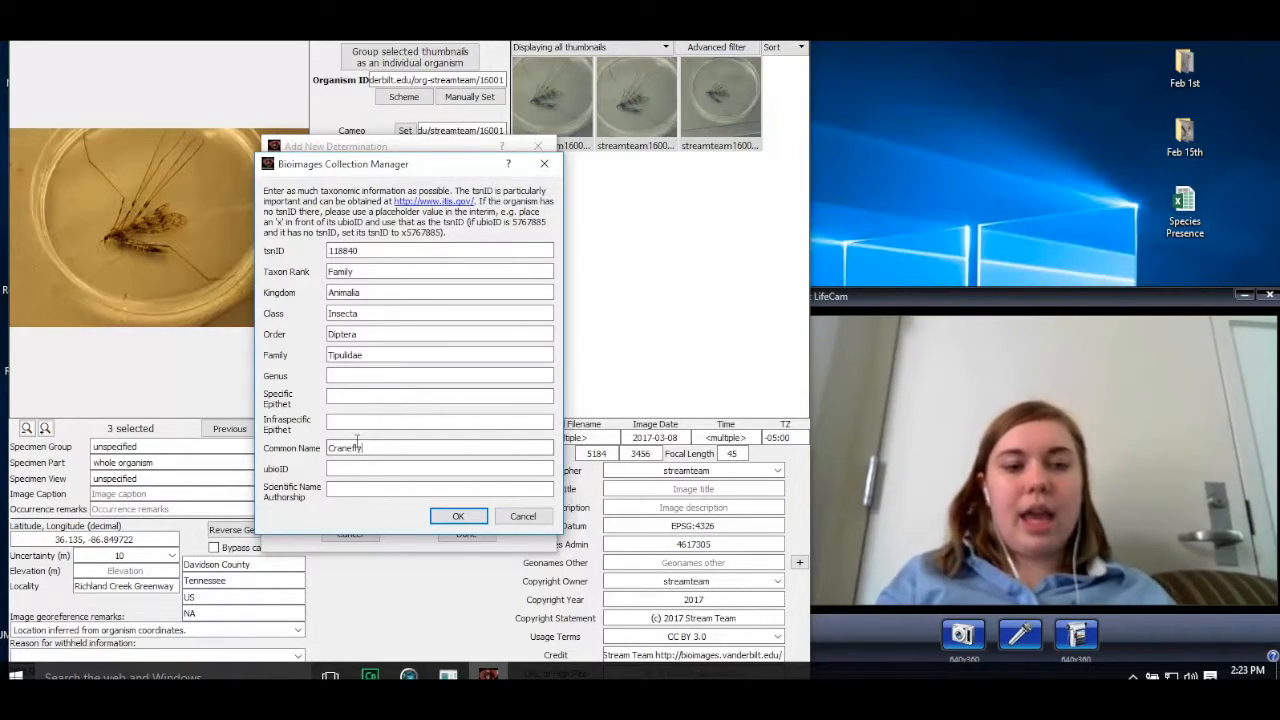
{"action": "left_click", "coordinate": [457, 517]}
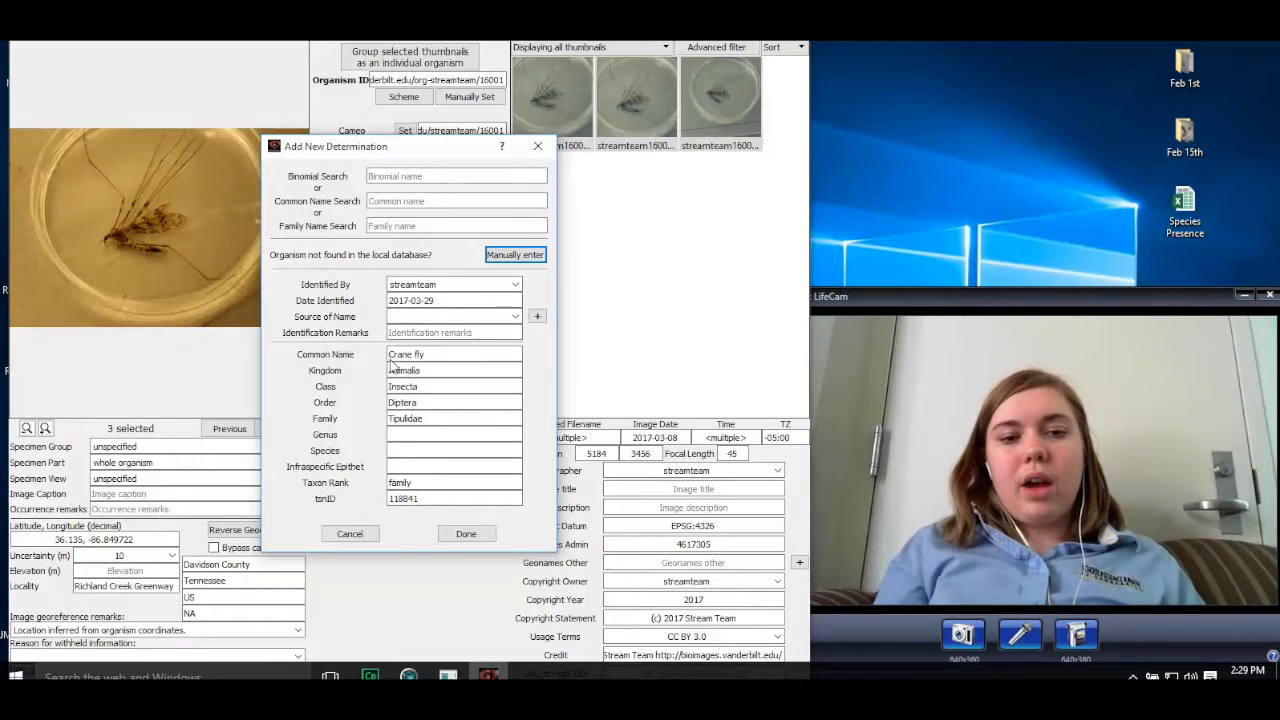
Step: Check the available name sources, leave the source of name blank, and add the crane fly determination to the organism
{"action": "left_click", "coordinate": [505, 316]}
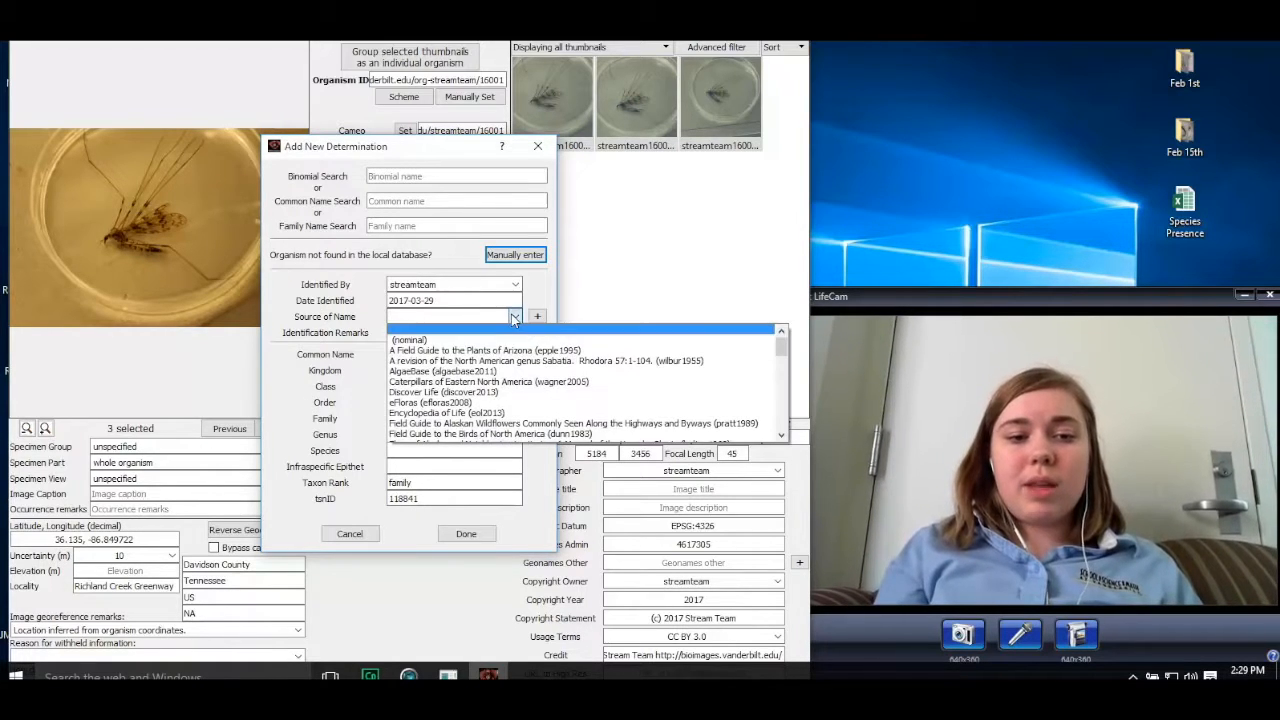
{"action": "scroll", "coordinate": [519, 401], "scroll_direction": "down", "scroll_amount": 1}
{"action": "scroll", "coordinate": [519, 401], "scroll_direction": "up", "scroll_amount": 1}
{"action": "scroll", "coordinate": [519, 401], "scroll_direction": "down", "scroll_amount": 1}
{"action": "scroll", "coordinate": [519, 401], "scroll_direction": "up", "scroll_amount": 1}
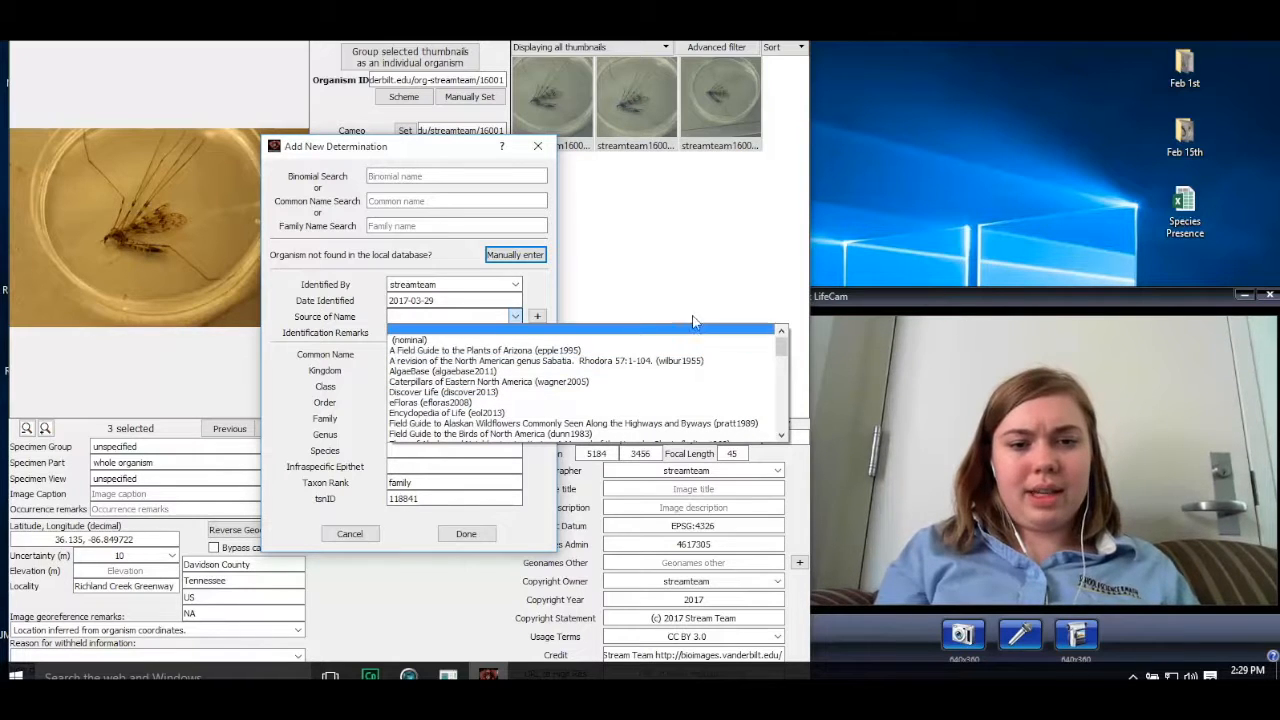
{"action": "left_click", "coordinate": [534, 291]}
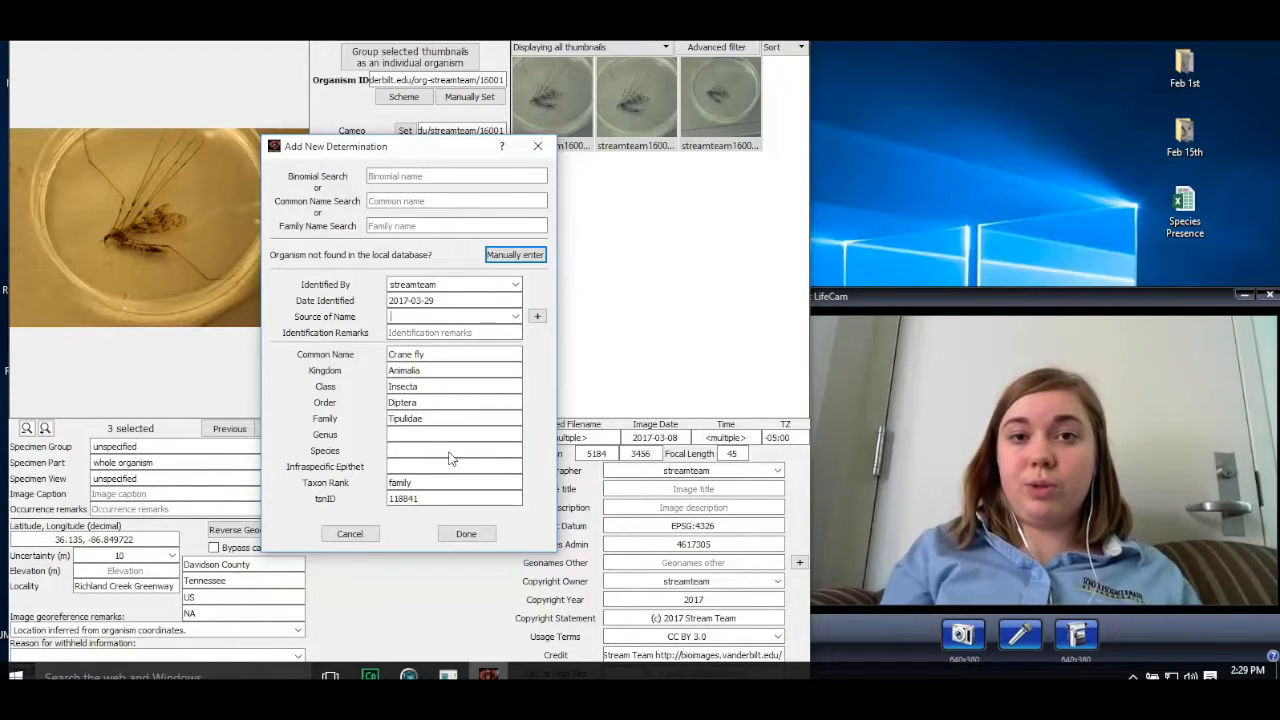
{"action": "left_click", "coordinate": [466, 533]}
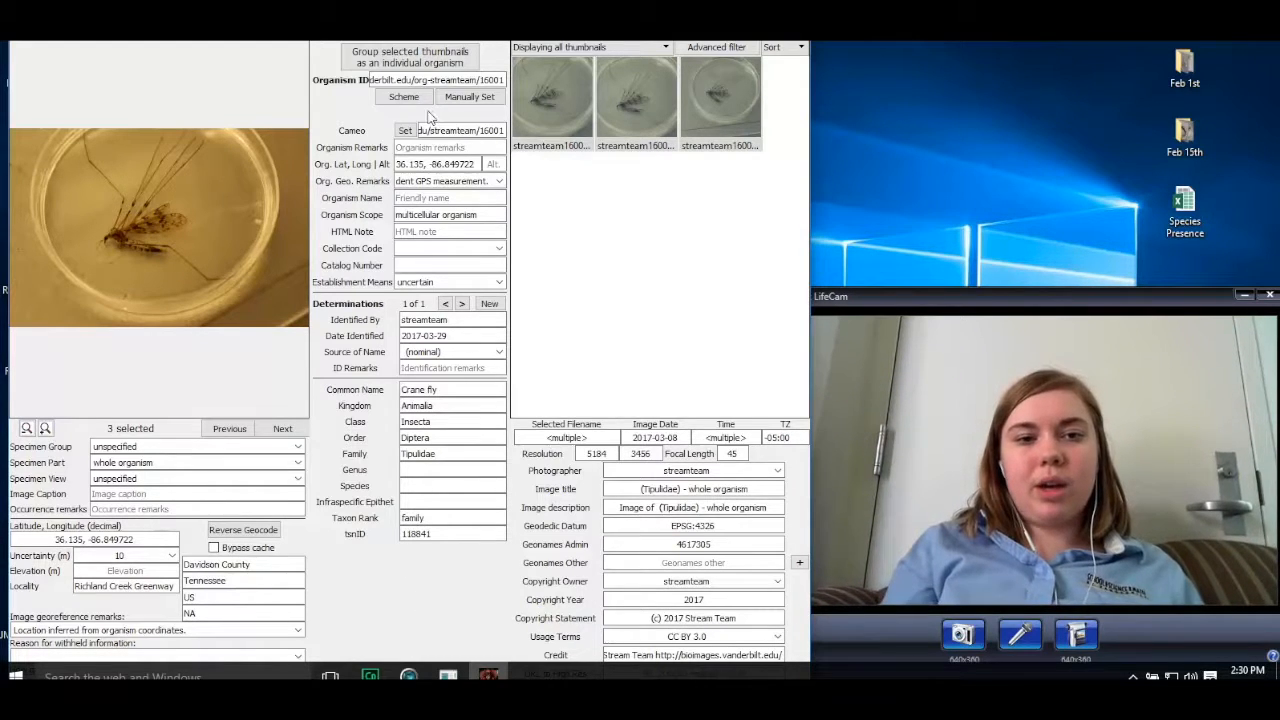
Step: Leave the data entry window and return to the program's start screen
{"action": "left_click_drag", "start_coordinate": [460, 24], "coordinate": [478, 79]}
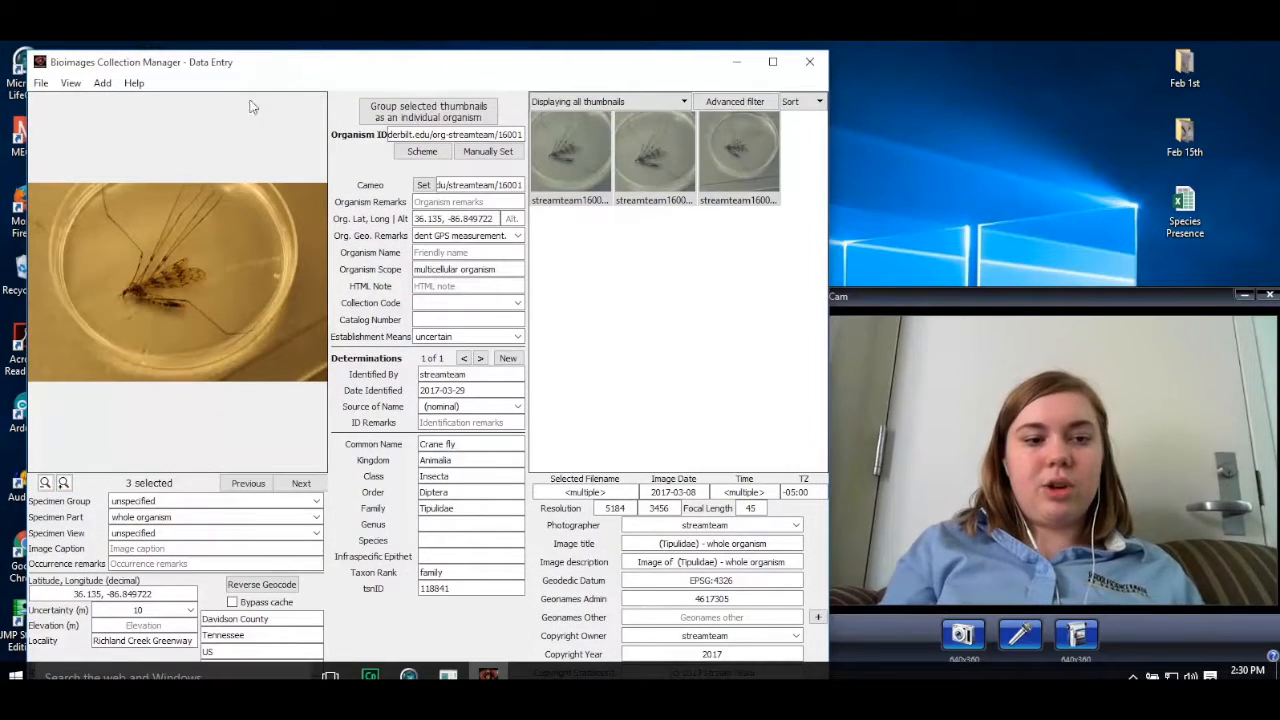
{"action": "left_click", "coordinate": [44, 85]}
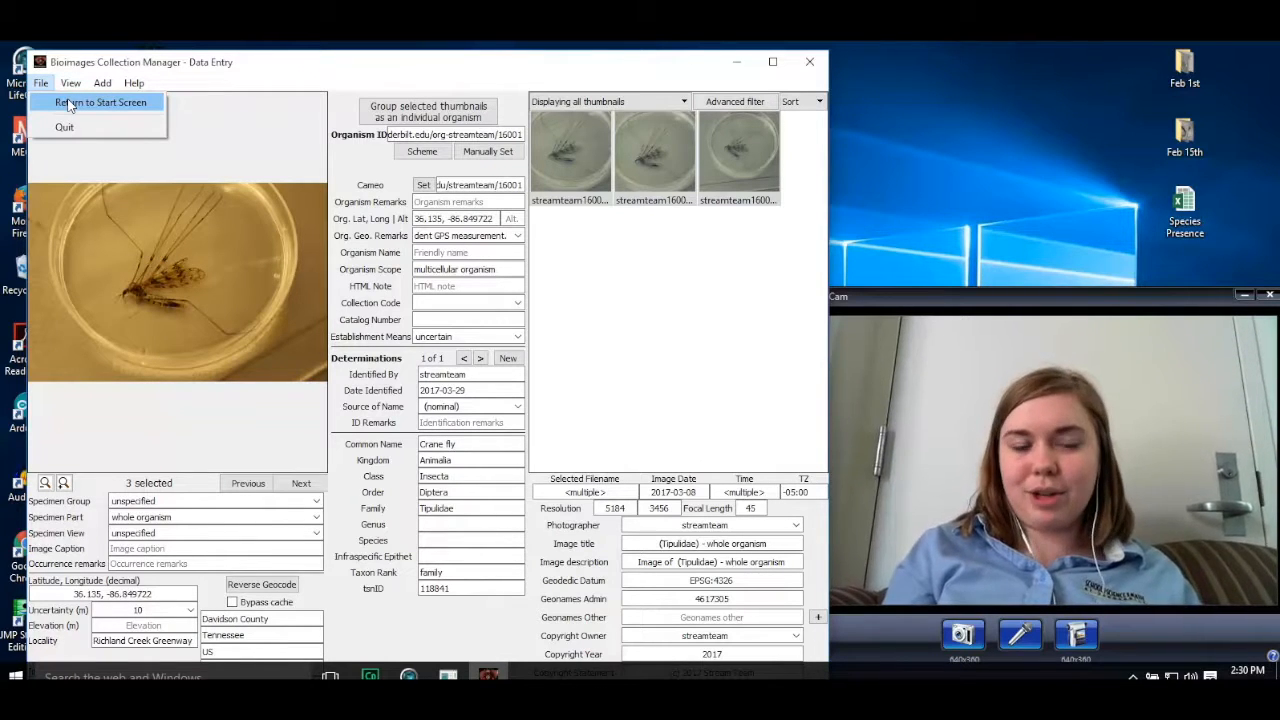
{"action": "left_click", "coordinate": [69, 103]}
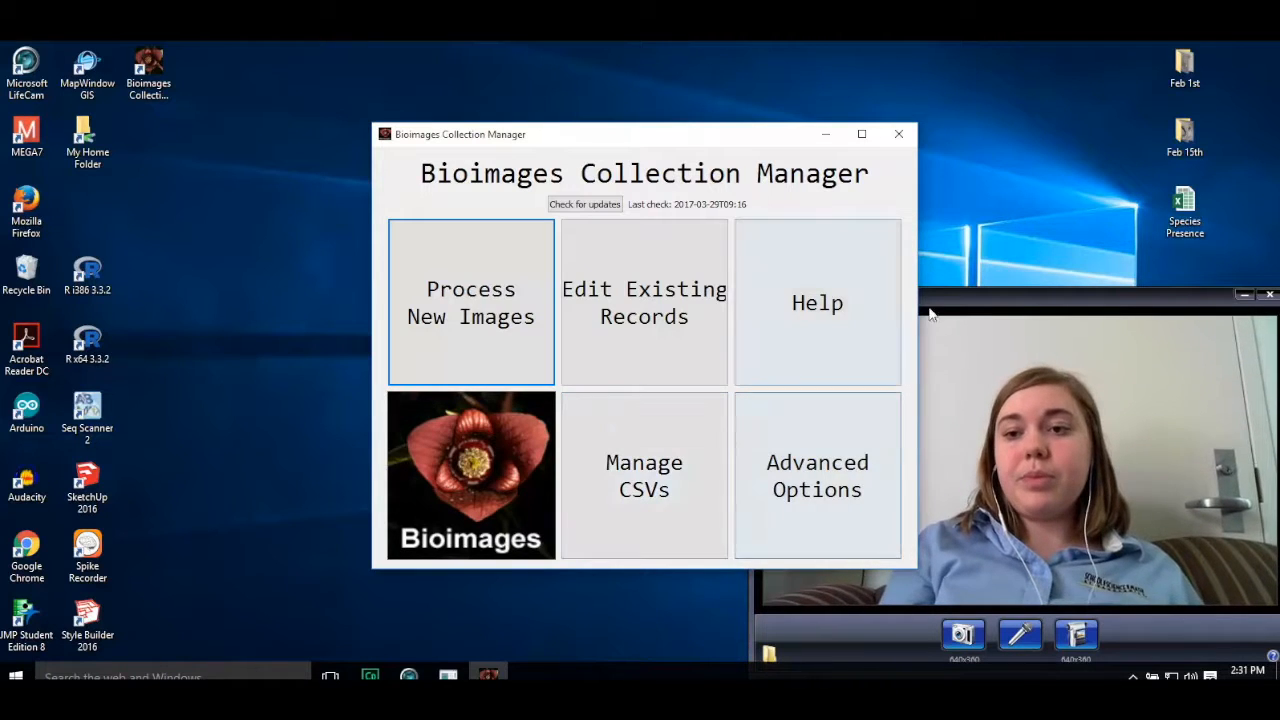
{"action": "right_click", "coordinate": [1185, 66]}
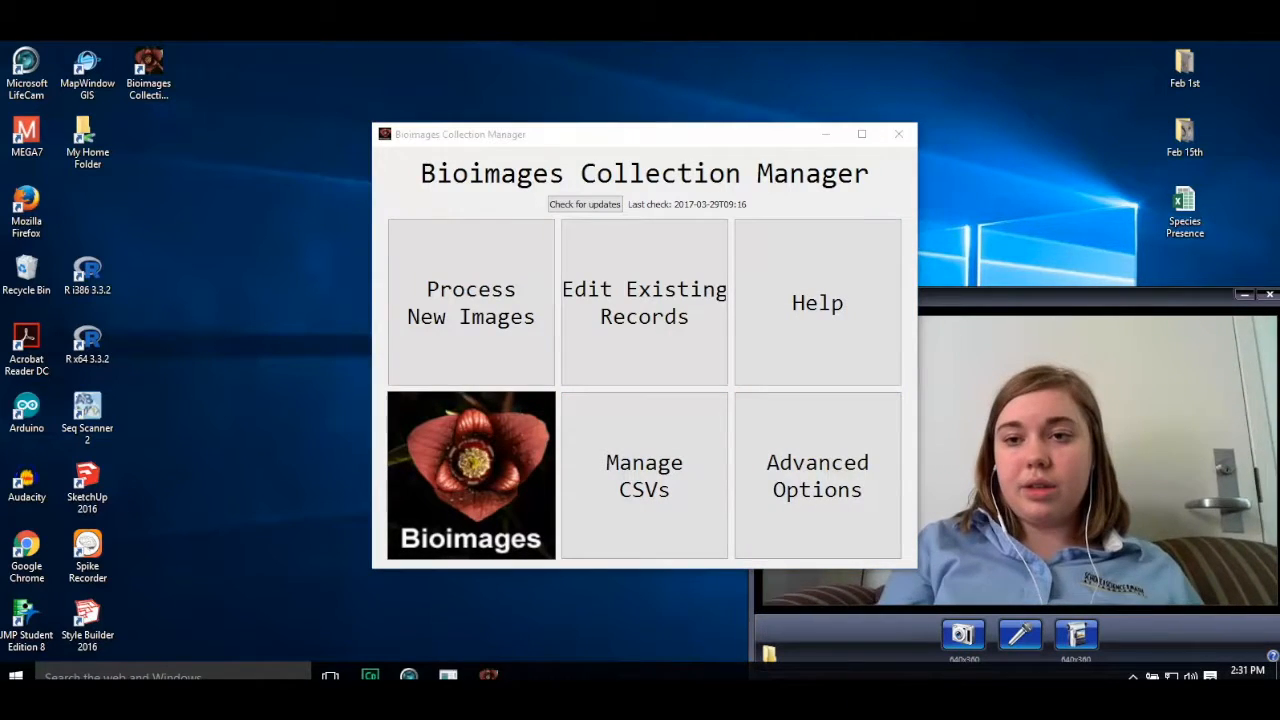
{"action": "key", "text": "Escape"}
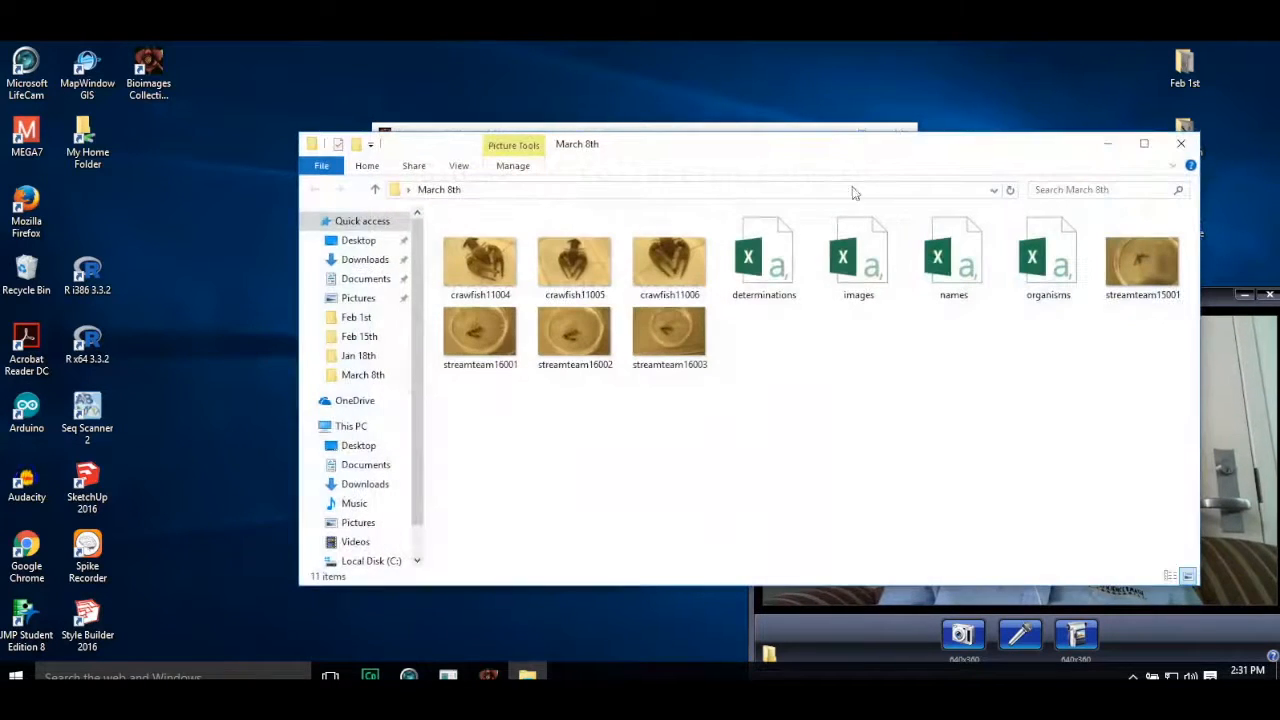
Step: Move the existing determinations, images, names and organisms CSV files out of the March 8th folder onto the desktop, then close the folder
{"action": "left_click", "coordinate": [760, 255]}
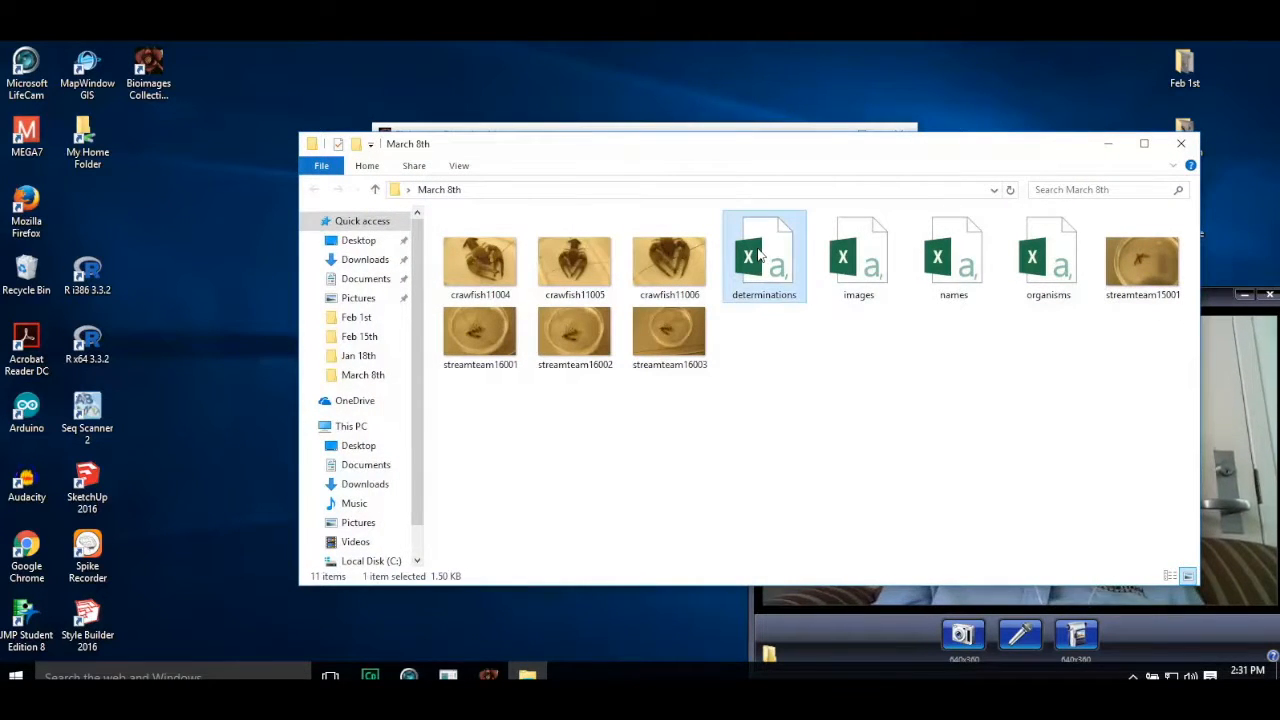
{"action": "left_click", "coordinate": [1038, 268], "text": "shift"}
{"action": "left_click_drag", "start_coordinate": [1038, 268], "coordinate": [880, 68]}
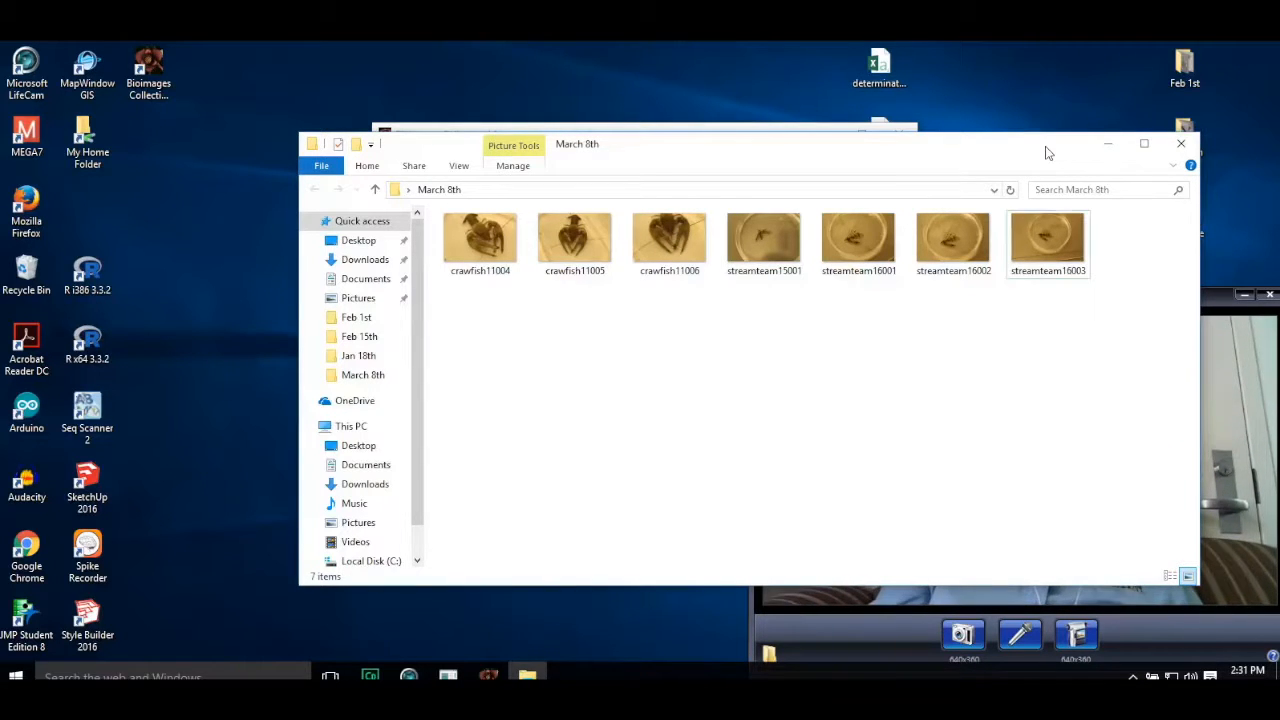
{"action": "left_click", "coordinate": [1181, 143]}
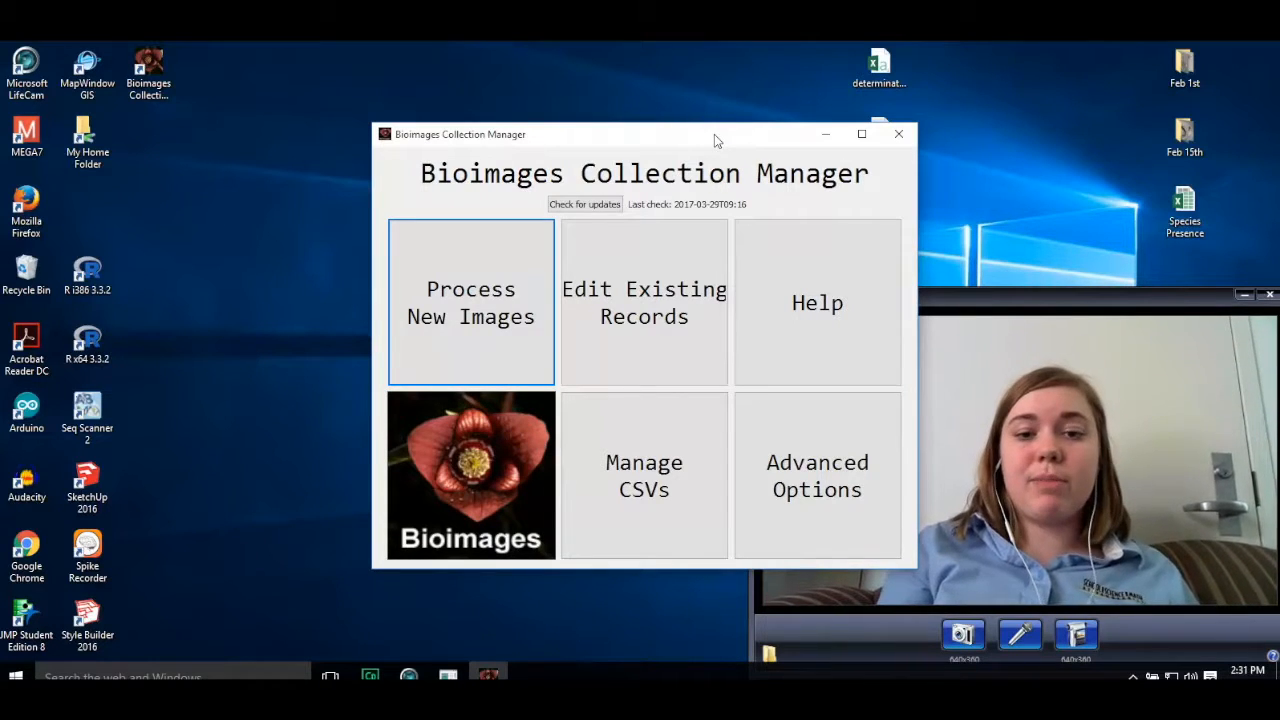
Step: Export only the locally changed database records to CSV files in the March 8th folder
{"action": "left_click", "coordinate": [662, 486]}
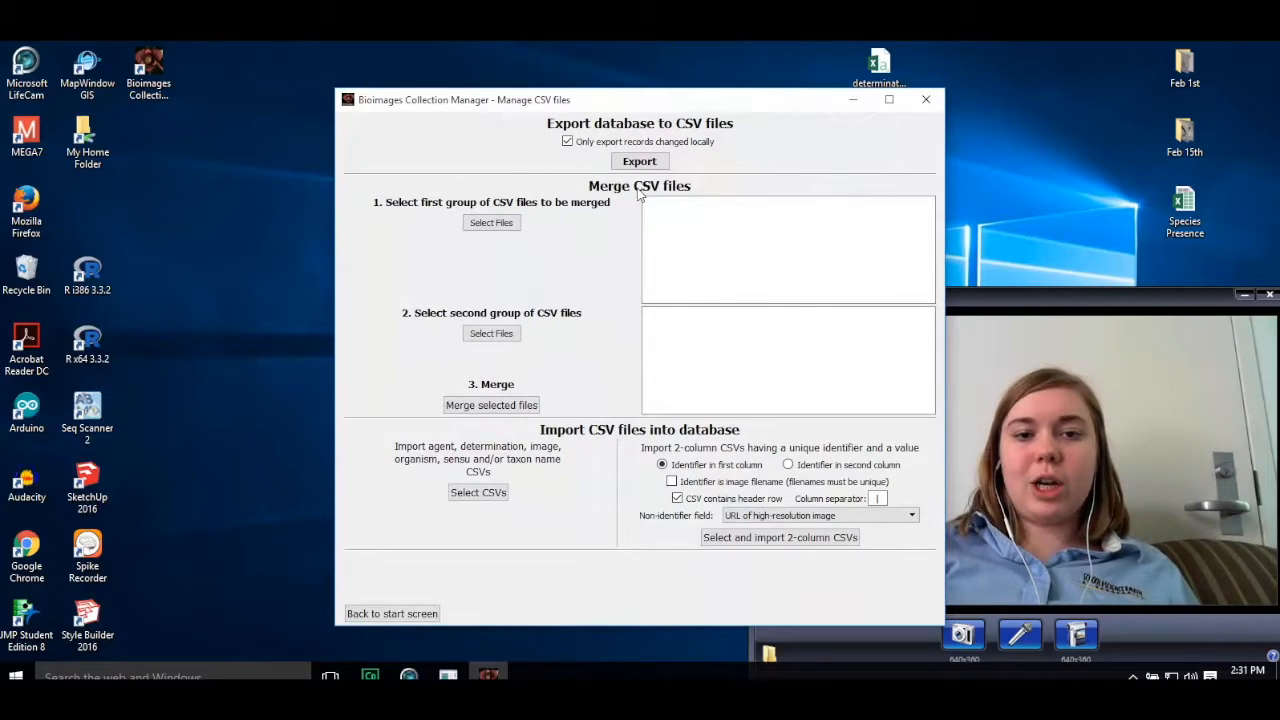
{"action": "left_click", "coordinate": [645, 161]}
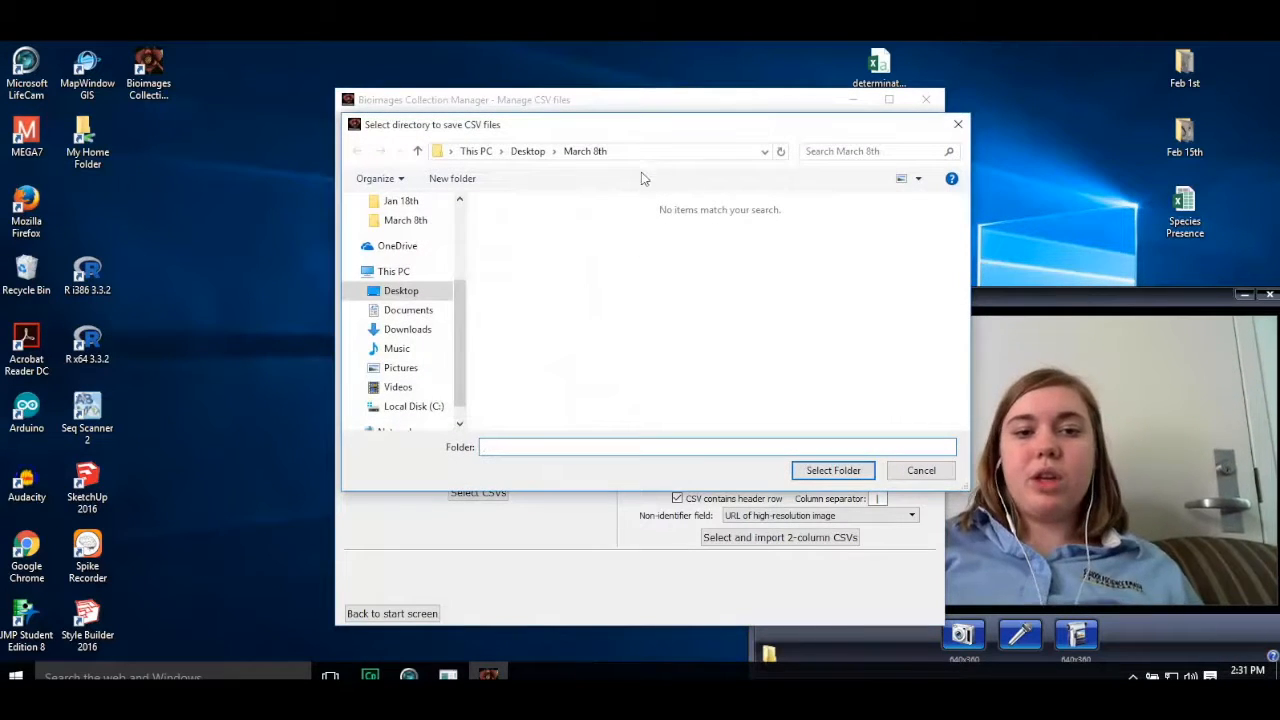
{"action": "left_click", "coordinate": [418, 224]}
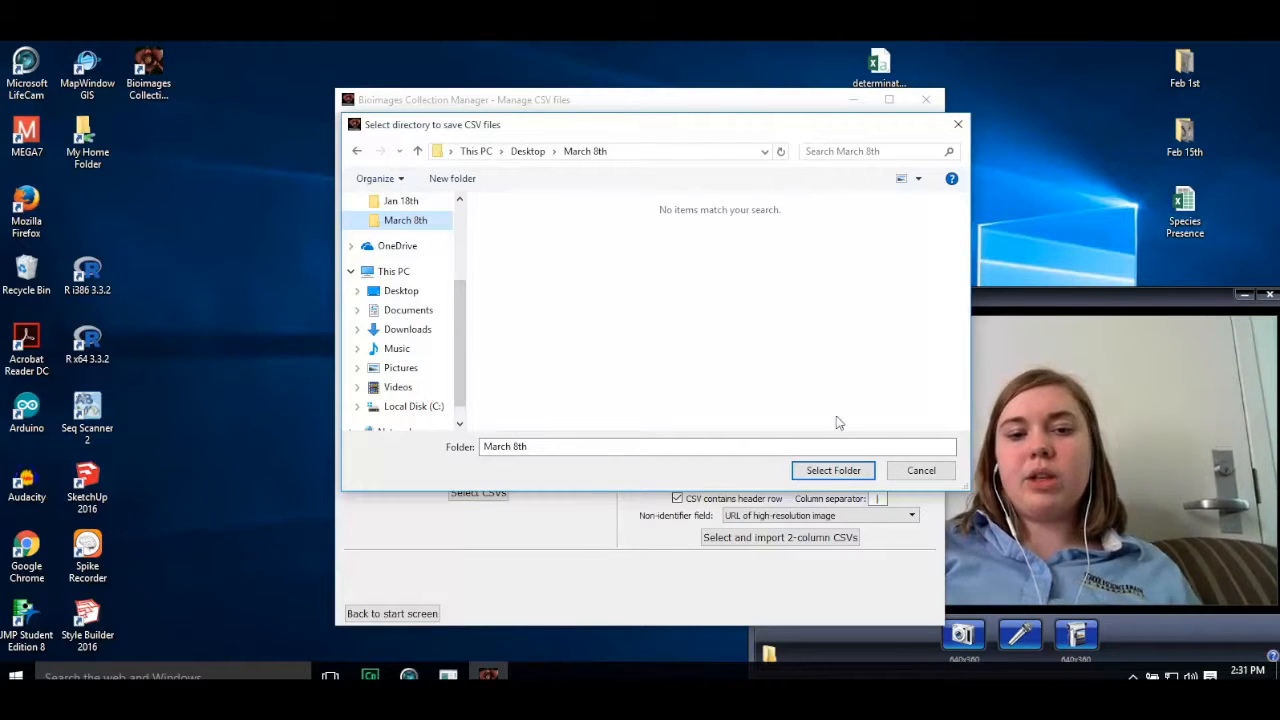
{"action": "left_click", "coordinate": [820, 472]}
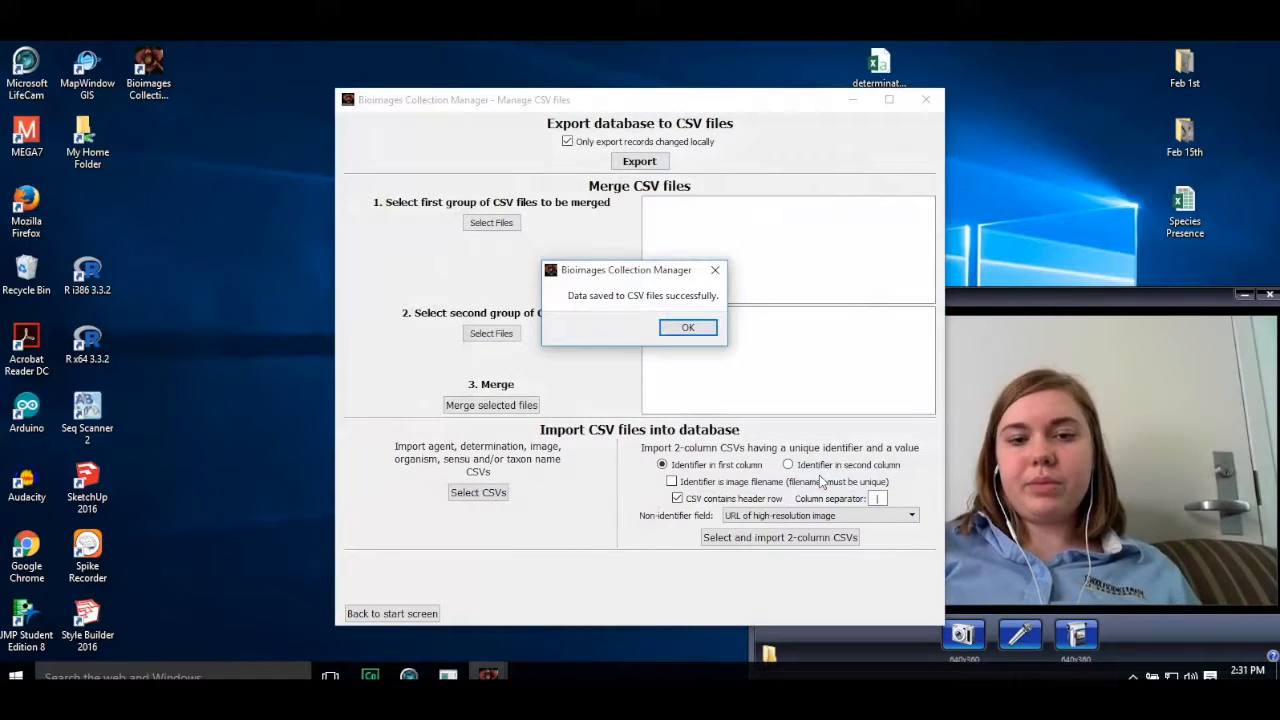
{"action": "left_click", "coordinate": [673, 334]}
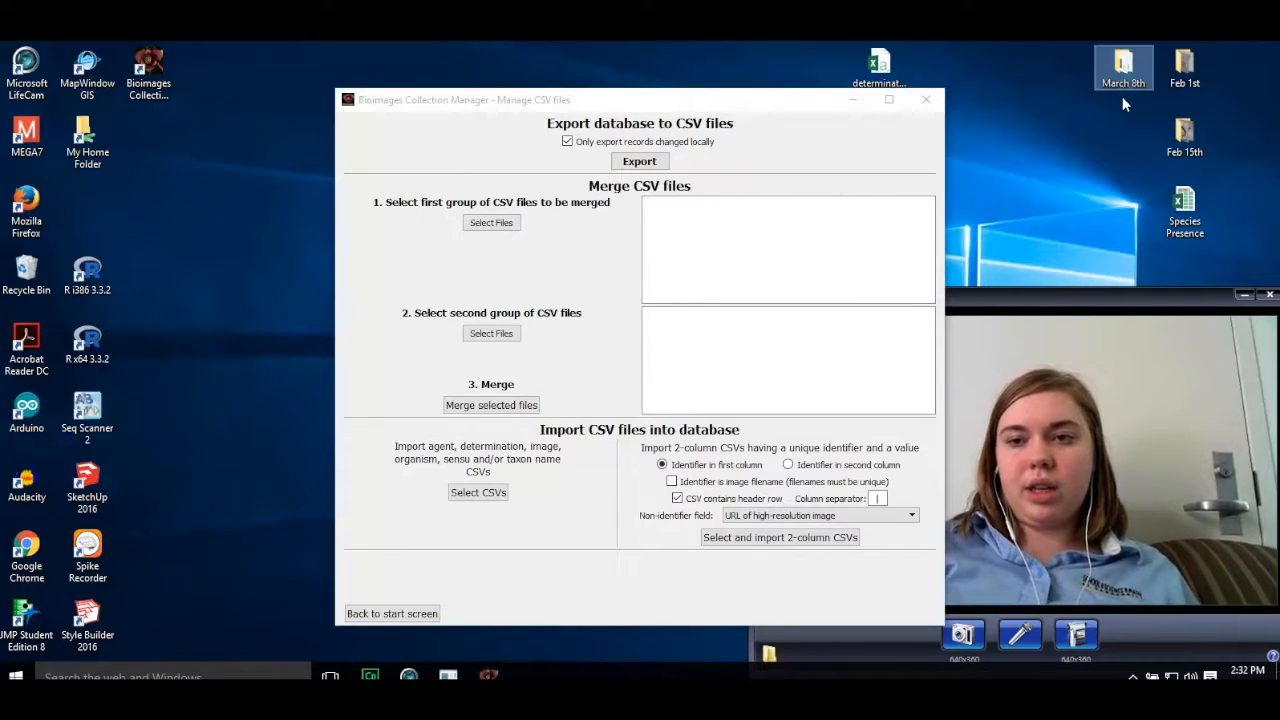
Step: Check the March 8th folder for the exported CSV files and close its window
{"action": "double_click", "coordinate": [1123, 76]}
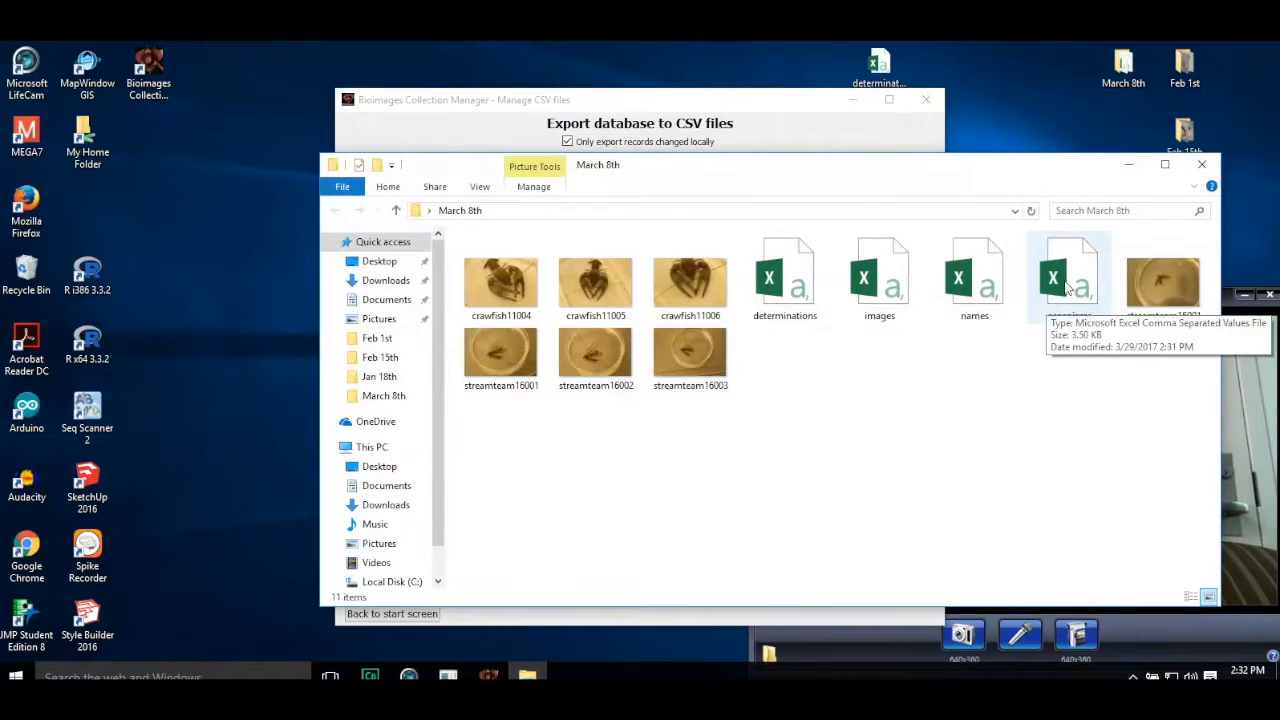
{"action": "left_click", "coordinate": [1203, 166]}
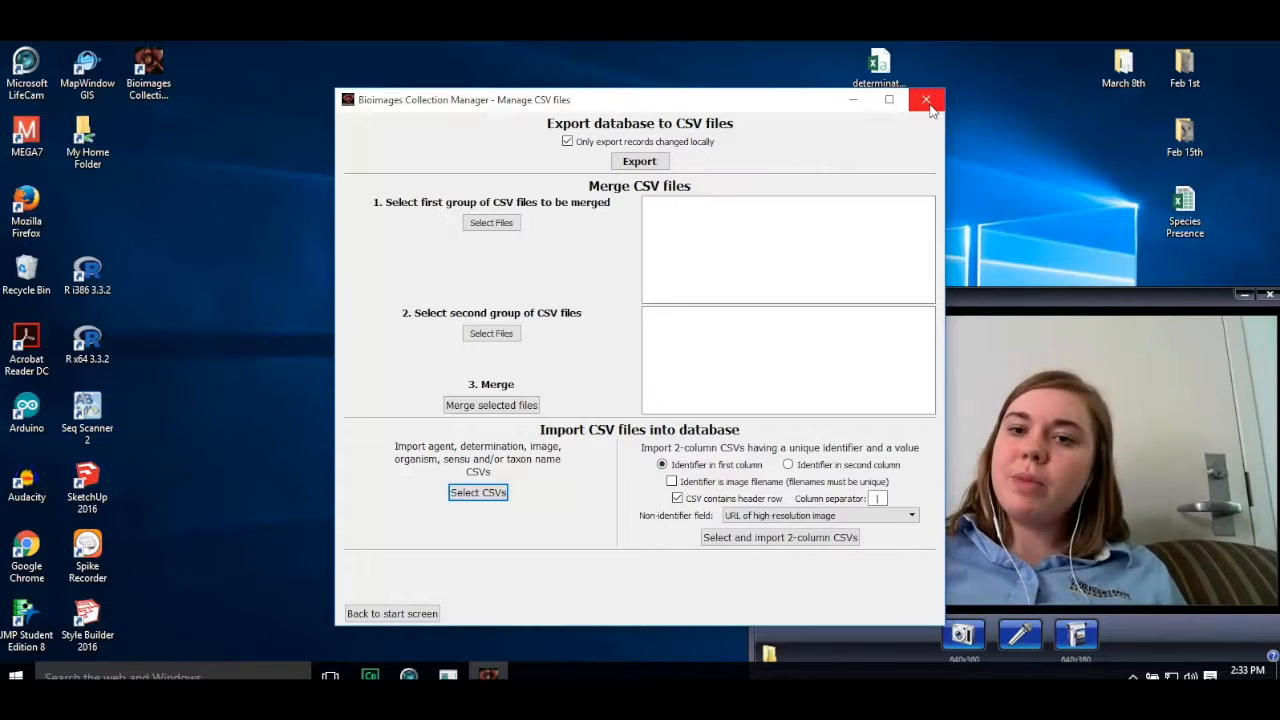
Step: Close Bioimages Collection Manager and reopen the March 8th folder from the desktop to review the photos and CSV files
{"action": "left_click", "coordinate": [927, 100]}
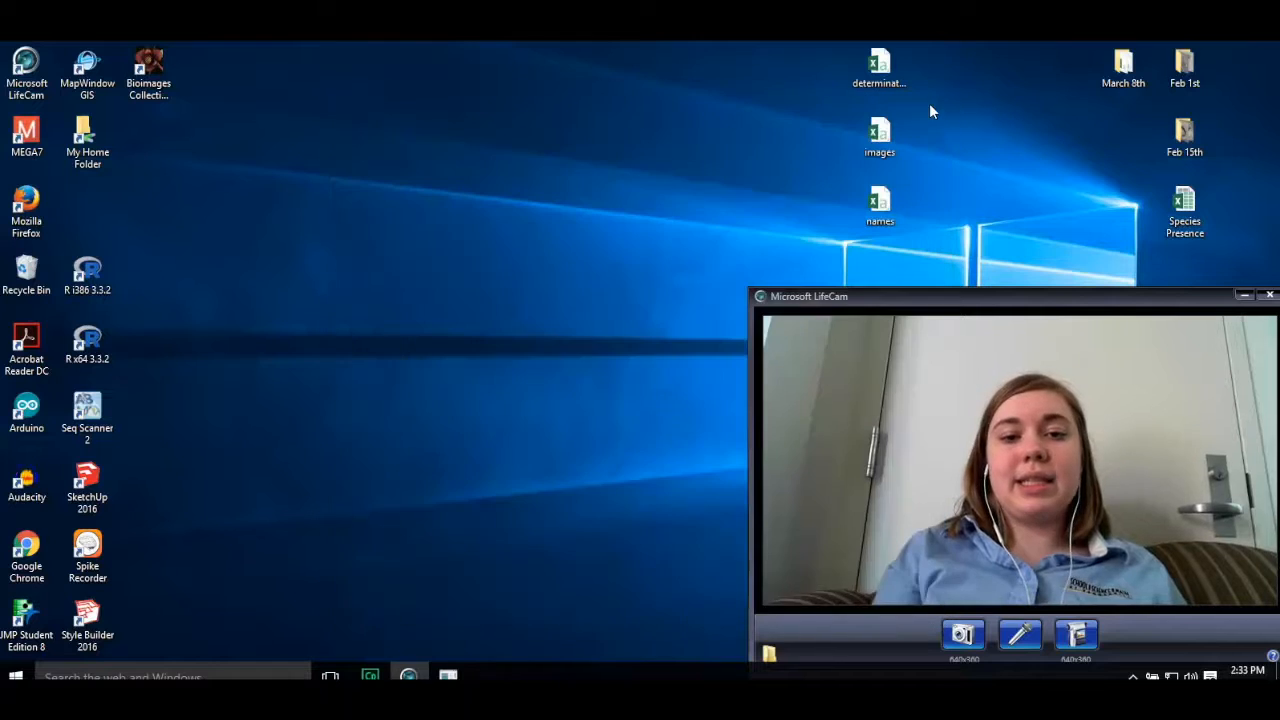
{"action": "double_click", "coordinate": [1120, 72]}
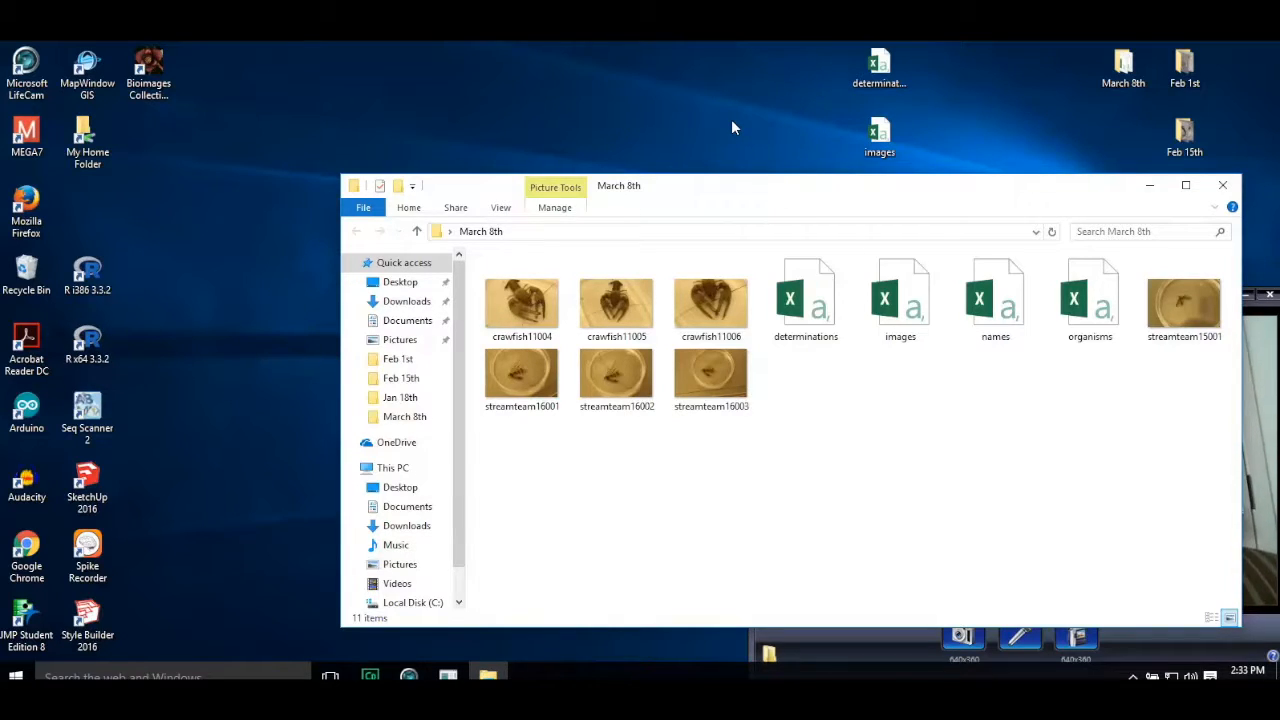
{"action": "left_click_drag", "start_coordinate": [744, 197], "coordinate": [699, 130]}
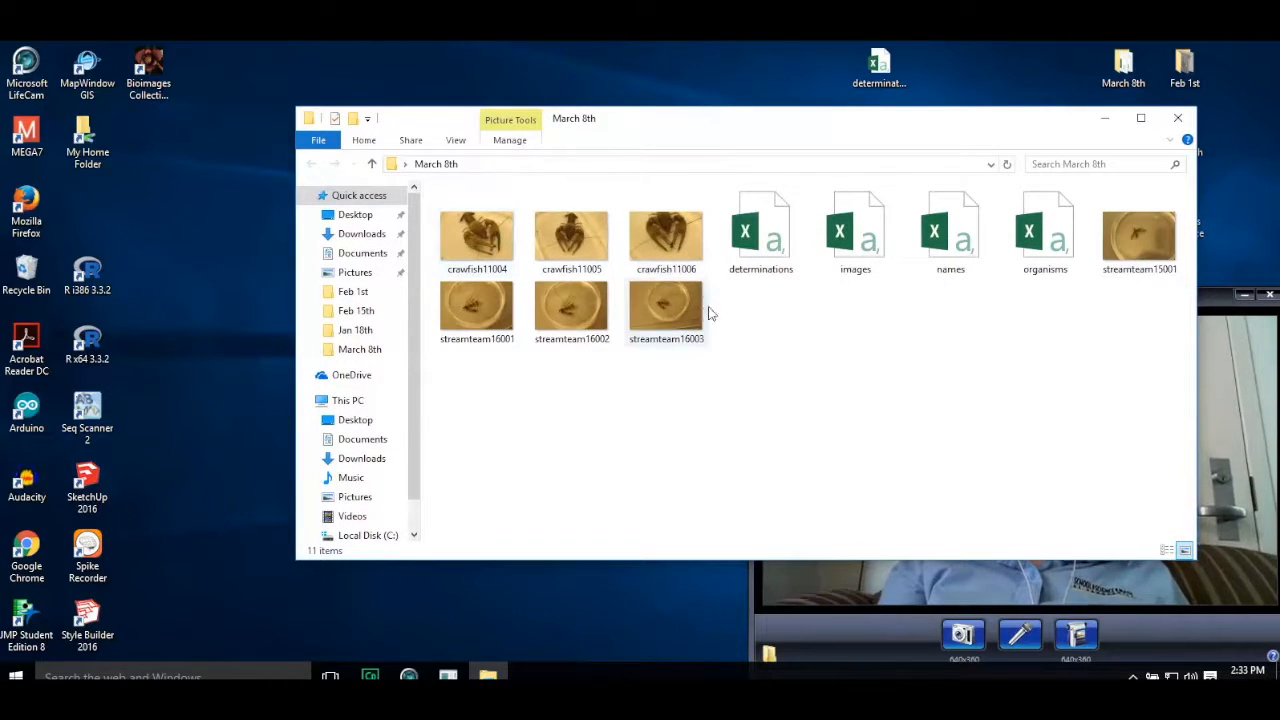